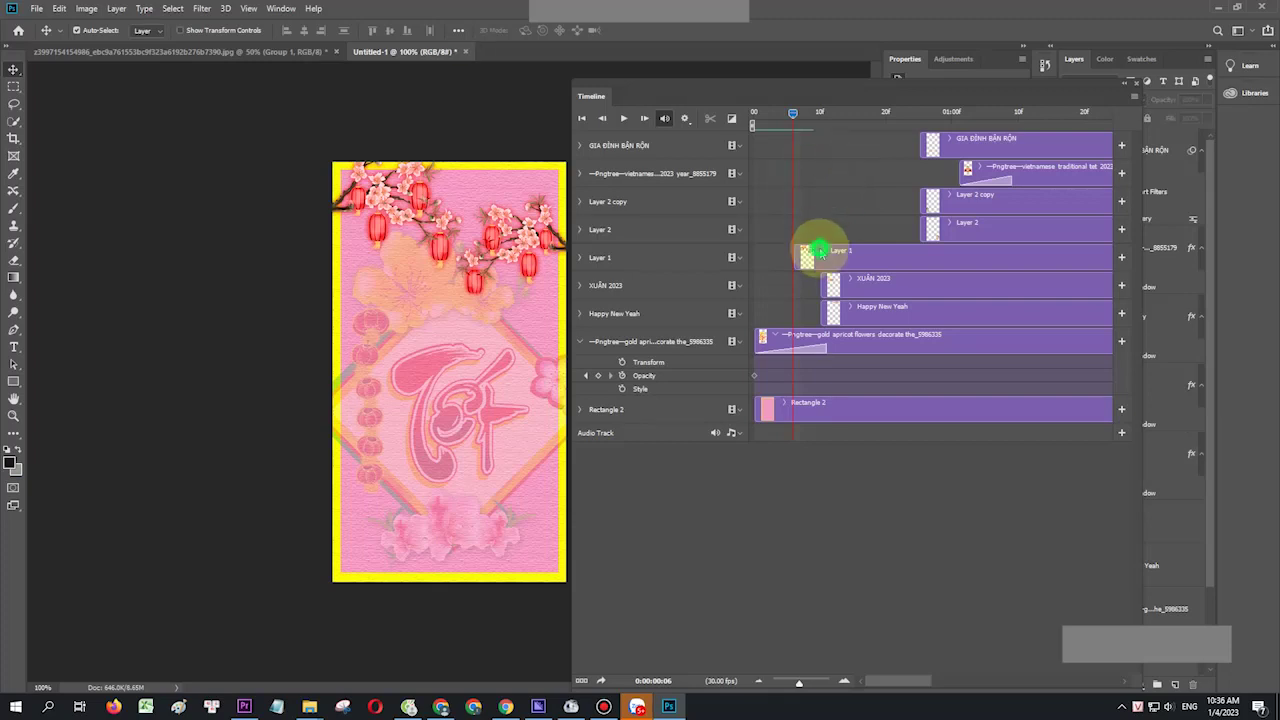
Apply a Fade With Color transition to the start of the Layer 1 clip
left_click(731, 118)
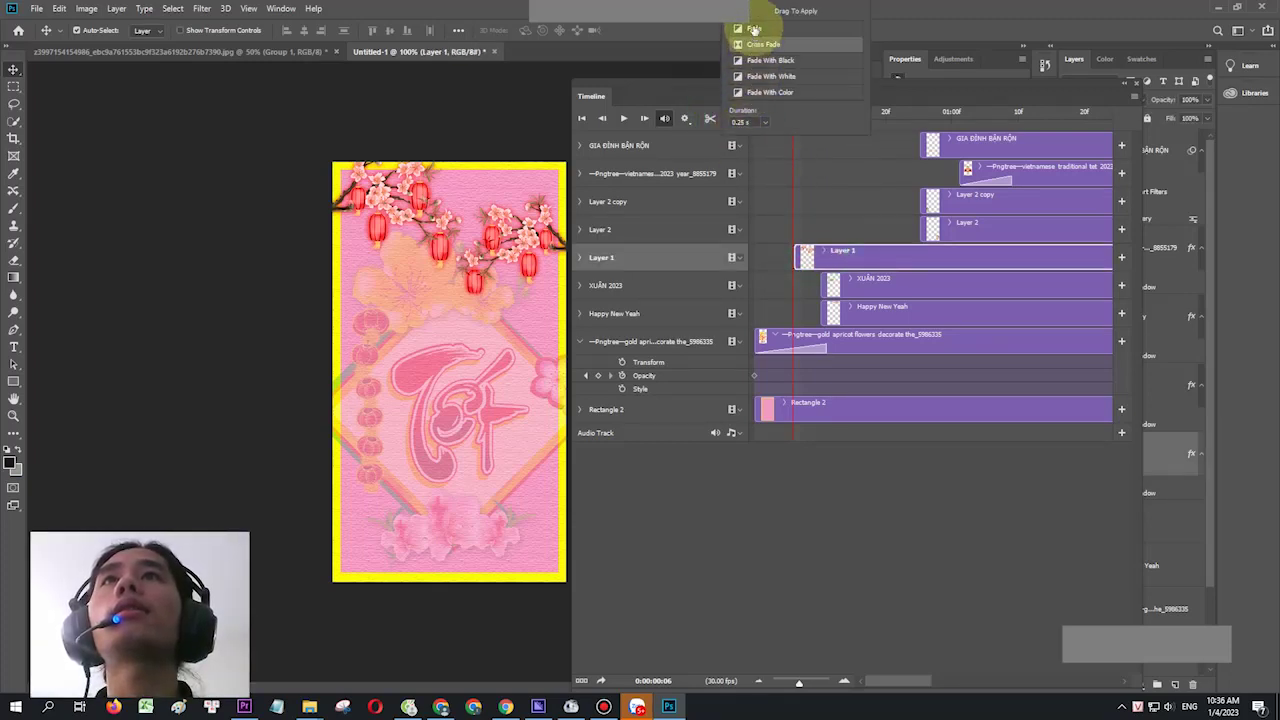
left_click(763, 92)
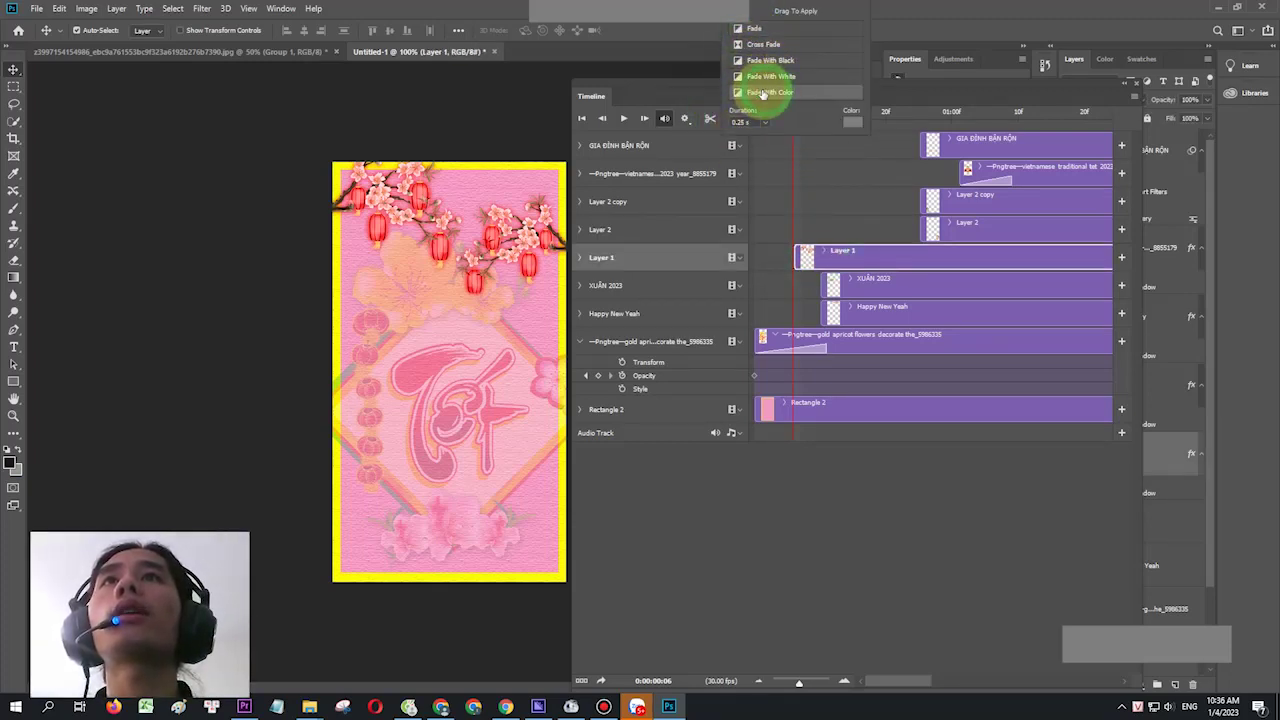
left_click_drag(763, 92, 823, 258)
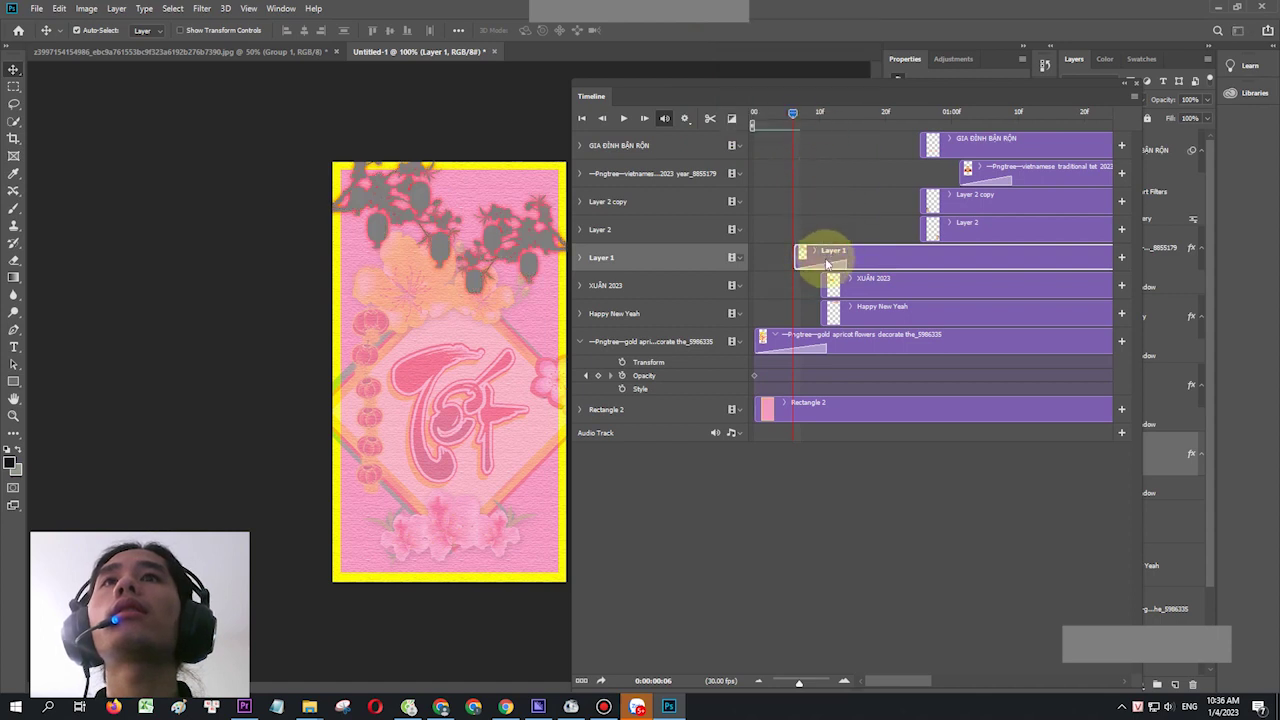
left_click(731, 118)
mouse_move(754, 28)
left_mouse_down()
mouse_move(857, 250)
mouse_move(829, 251)
left_mouse_up()
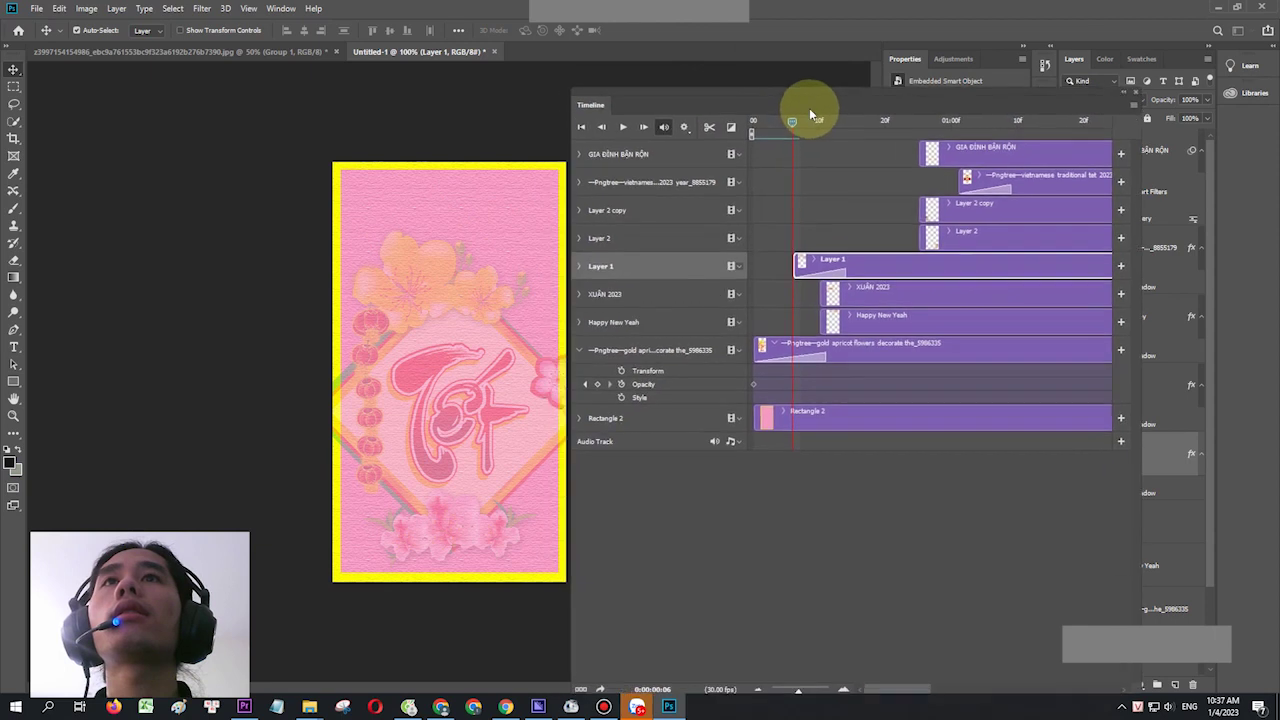
Scrub the preview through frames 2–7 to check the Layer 1 fade-in
left_click(803, 109)
left_click(855, 255)
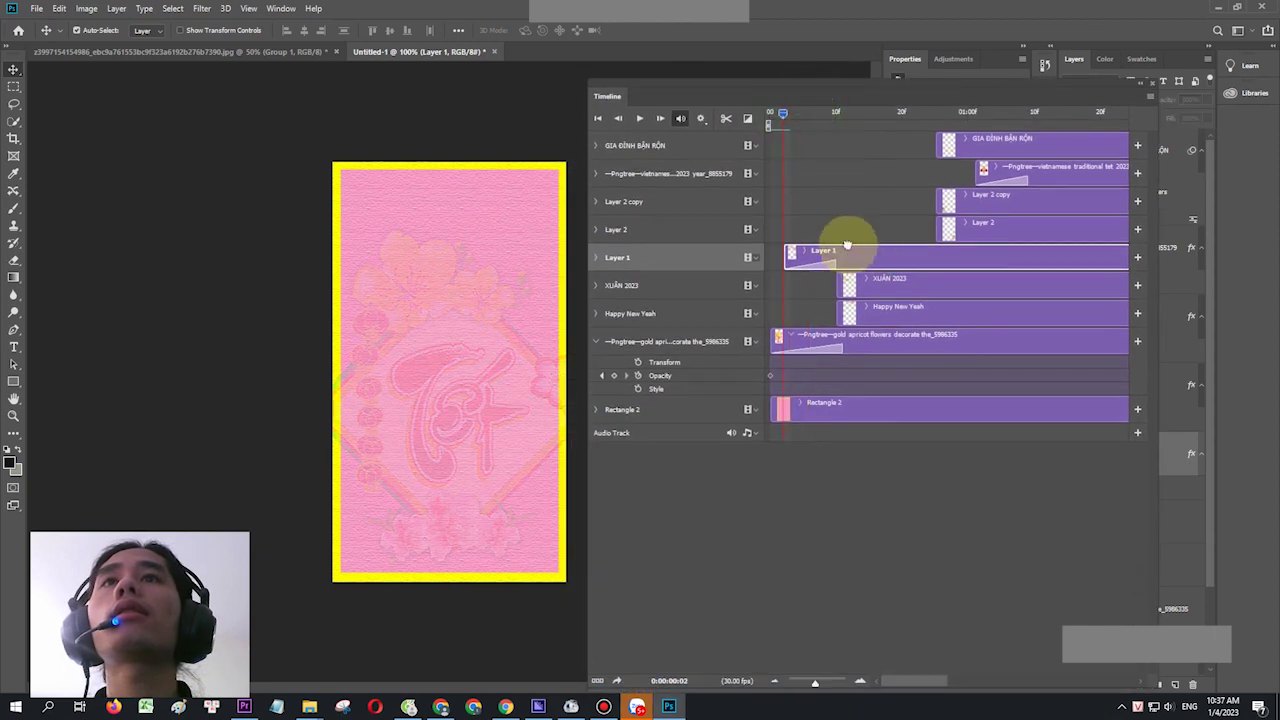
left_click_drag(781, 114, 817, 148)
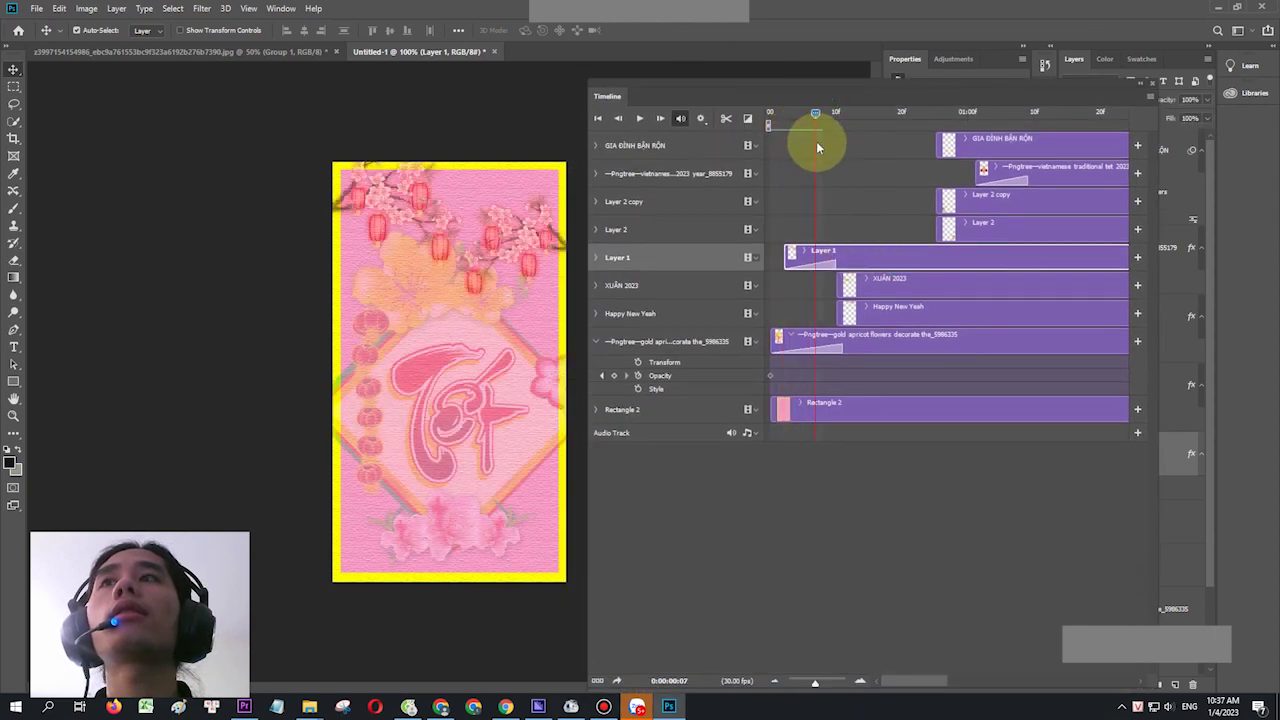
Add a Fade transition to the start of the XUÂN 2023 clip
left_click(900, 280)
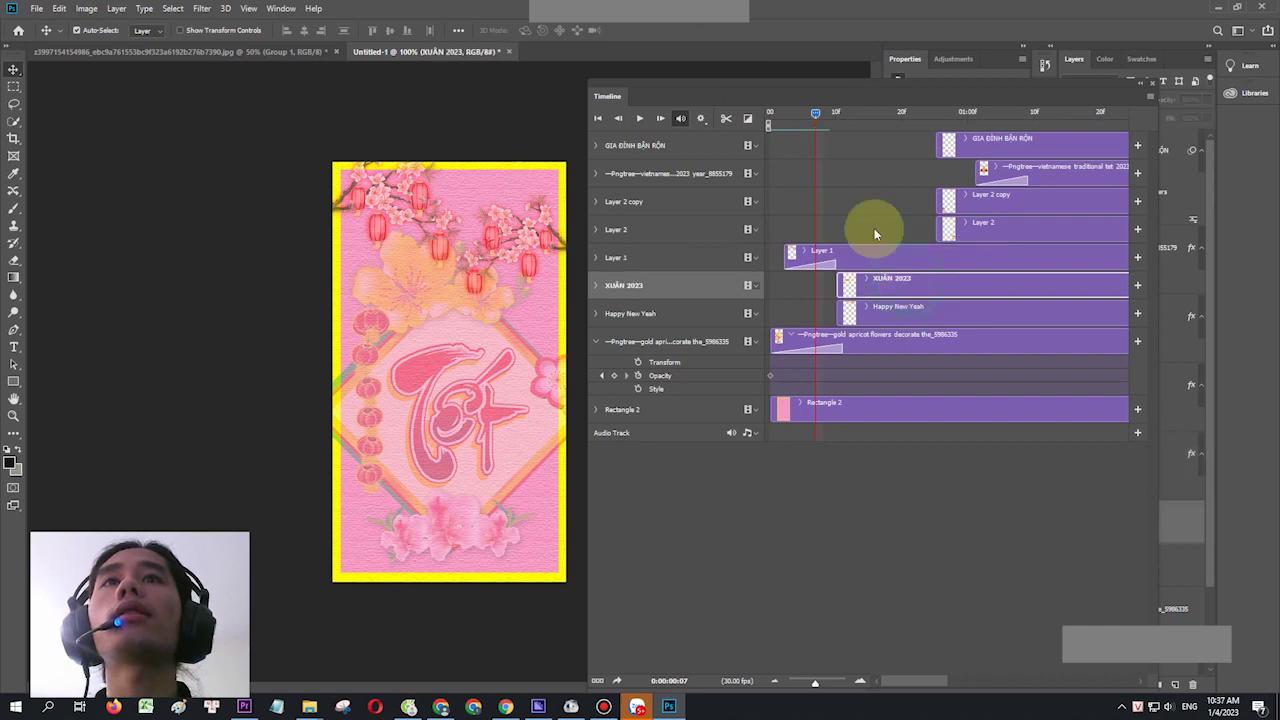
left_click(745, 119)
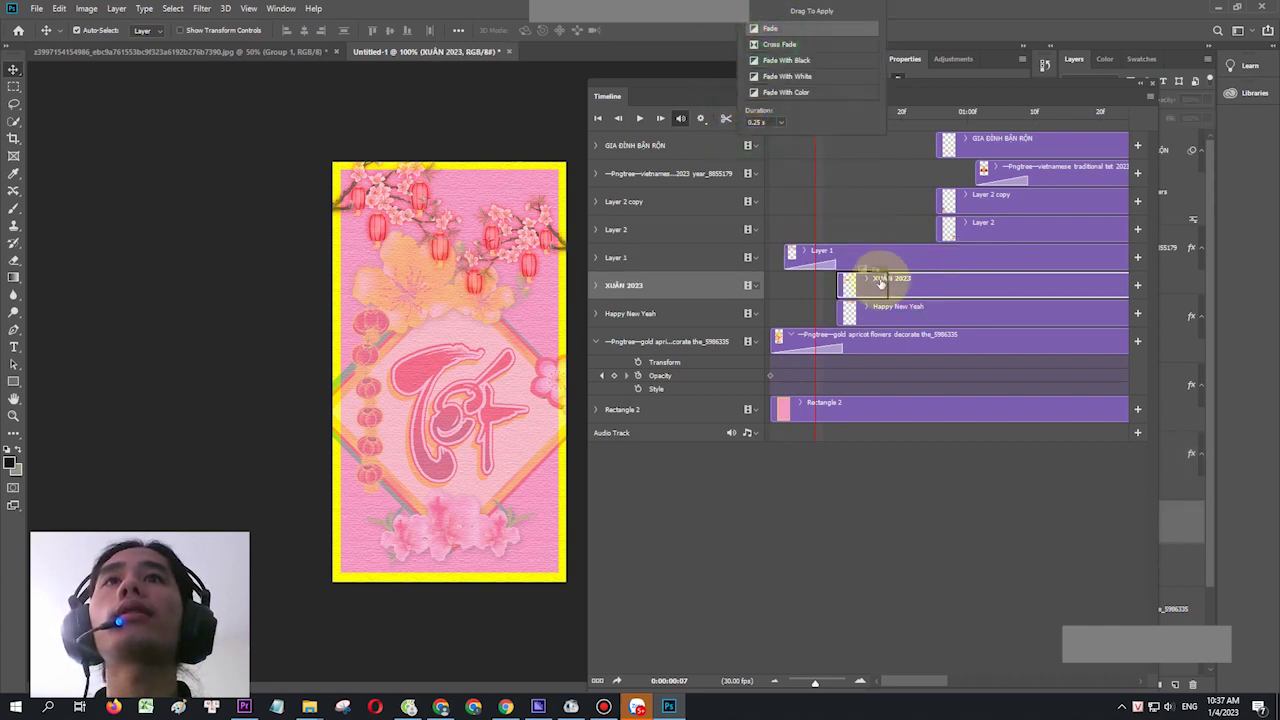
mouse_move(776, 40)
left_mouse_down()
mouse_move(900, 283)
mouse_move(881, 313)
mouse_move(899, 293)
left_mouse_up()
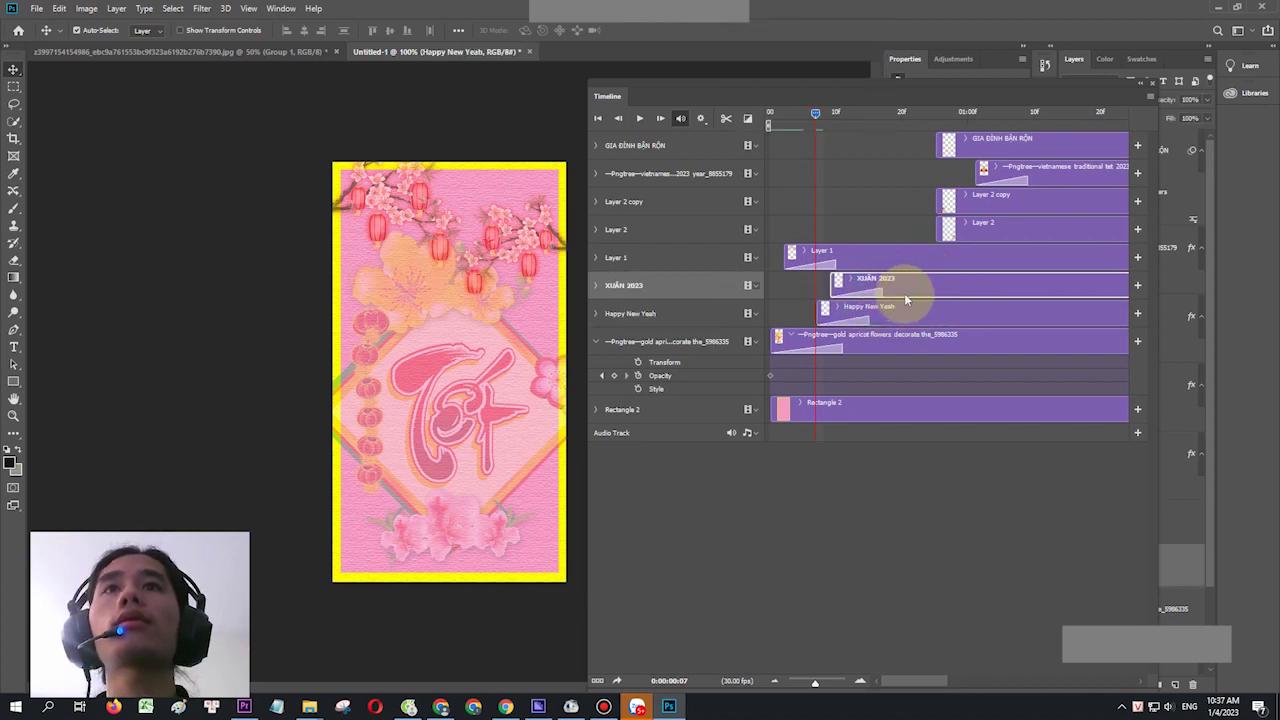
mouse_move(815, 114)
left_mouse_down()
mouse_move(785, 124)
mouse_move(925, 122)
mouse_move(800, 122)
left_mouse_up()
Stagger the start times of the Layer 1 and XUÂN 2023 clips
left_click_drag(829, 262, 842, 262)
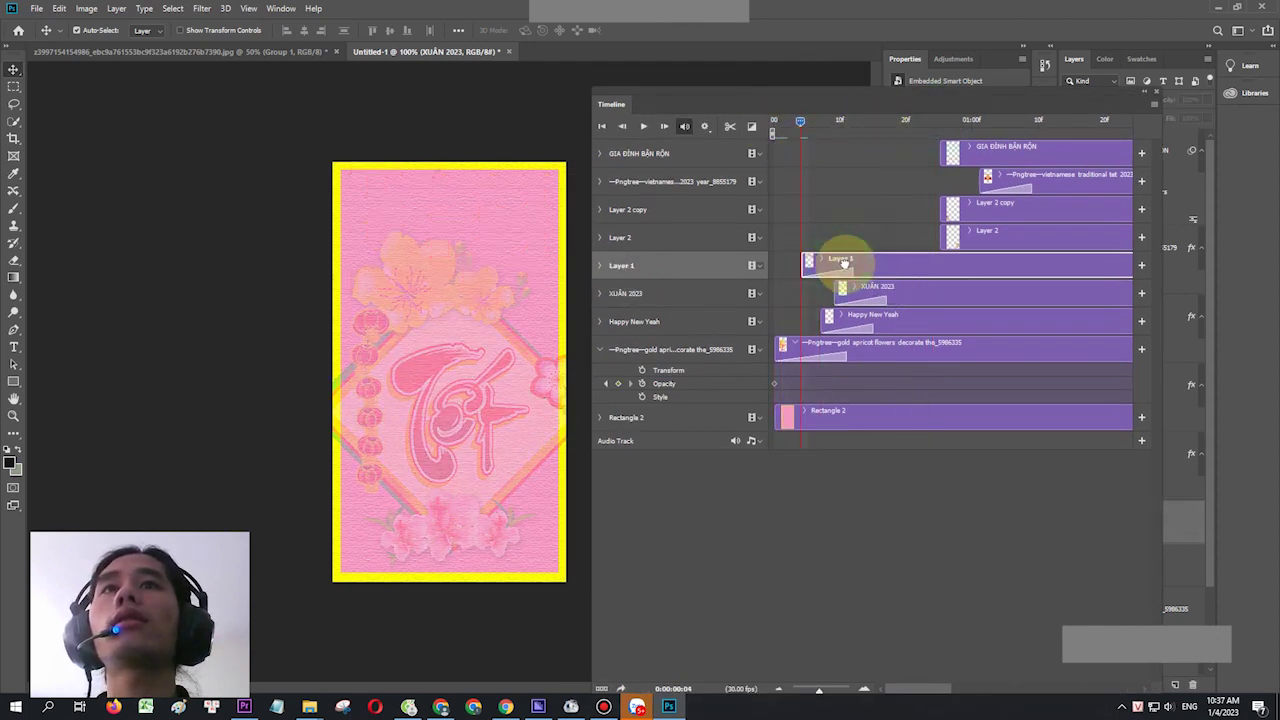
left_click_drag(904, 297, 934, 287)
left_click(892, 319)
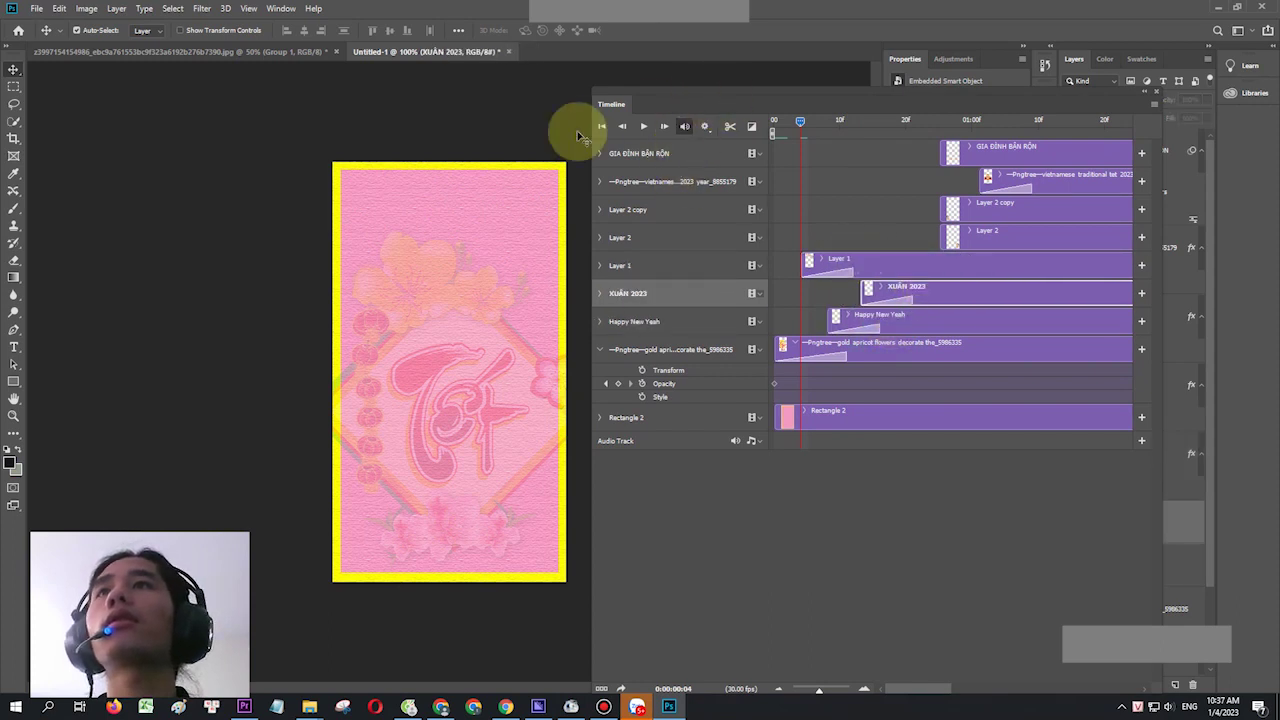
Nudge the Layer 1 artwork left on the card and zoom in to 200%
left_click(473, 210)
mouse_move(473, 213)
left_mouse_down()
mouse_move(508, 251)
mouse_move(348, 210)
left_mouse_up()
key("ctrl+plus")
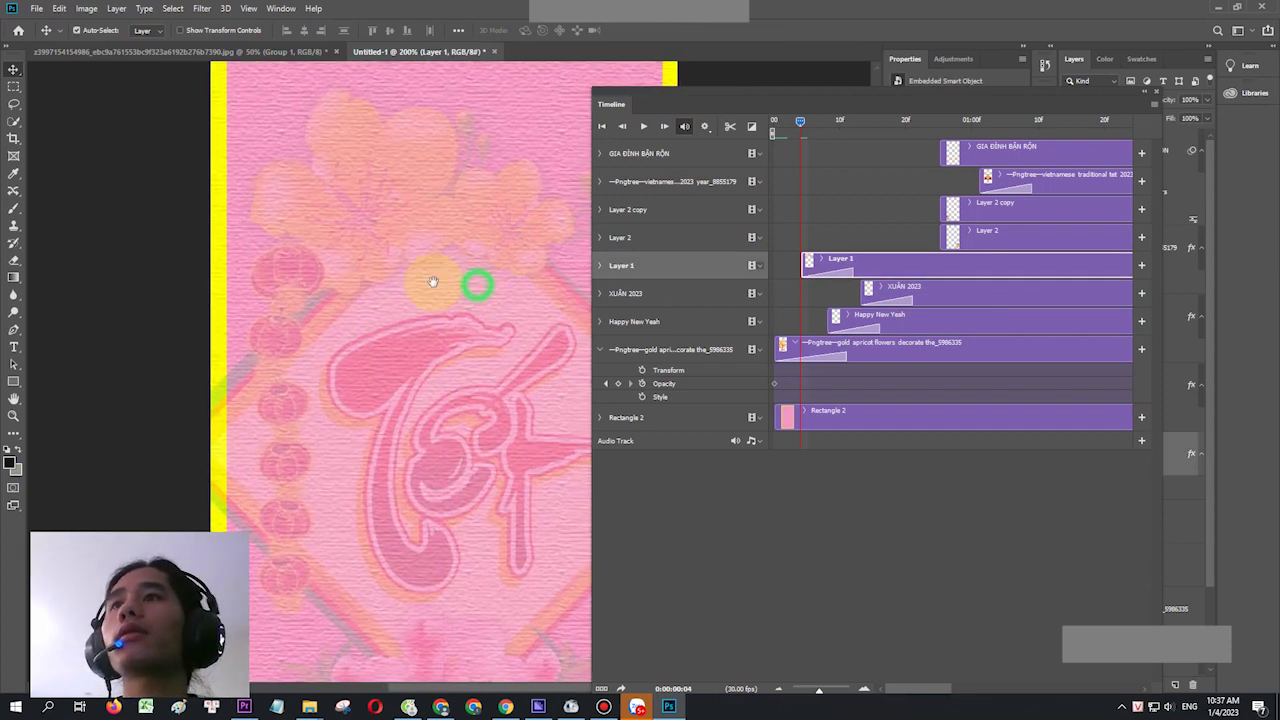
Play the preview and move both Layer 2 girl clips to start at frame 15
left_click(345, 275)
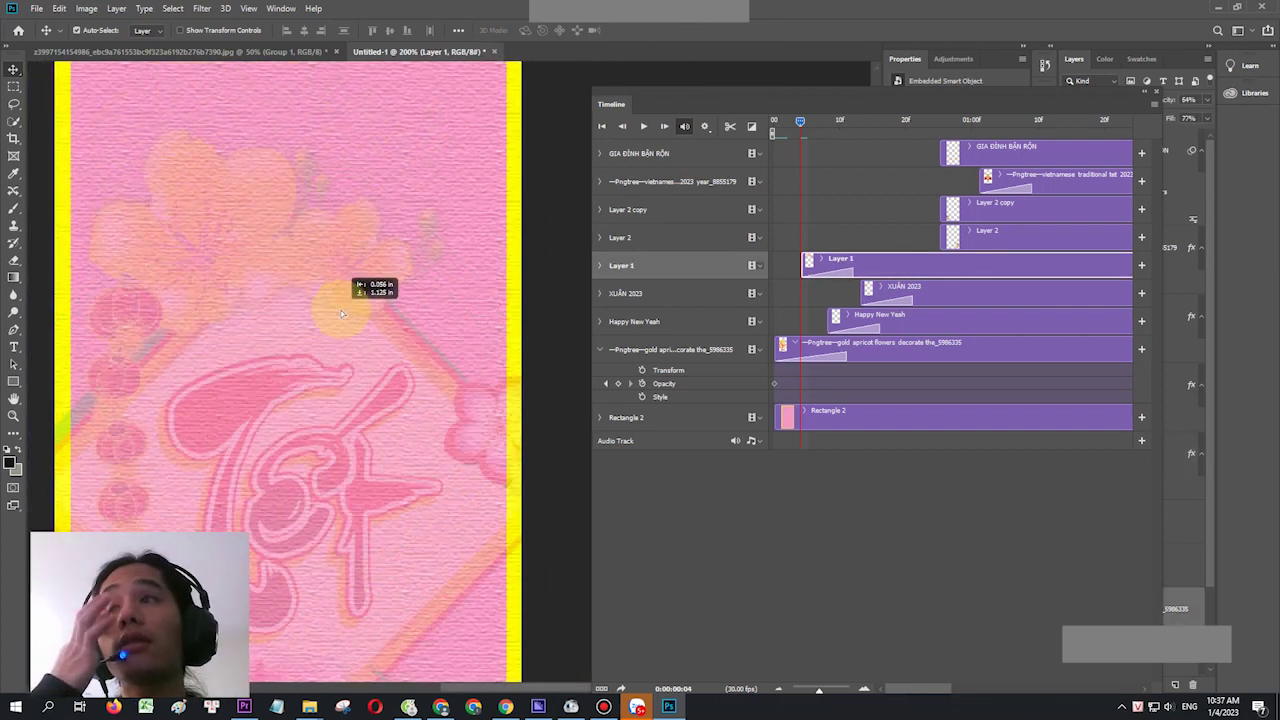
left_click_drag(800, 121, 758, 143)
key("space")
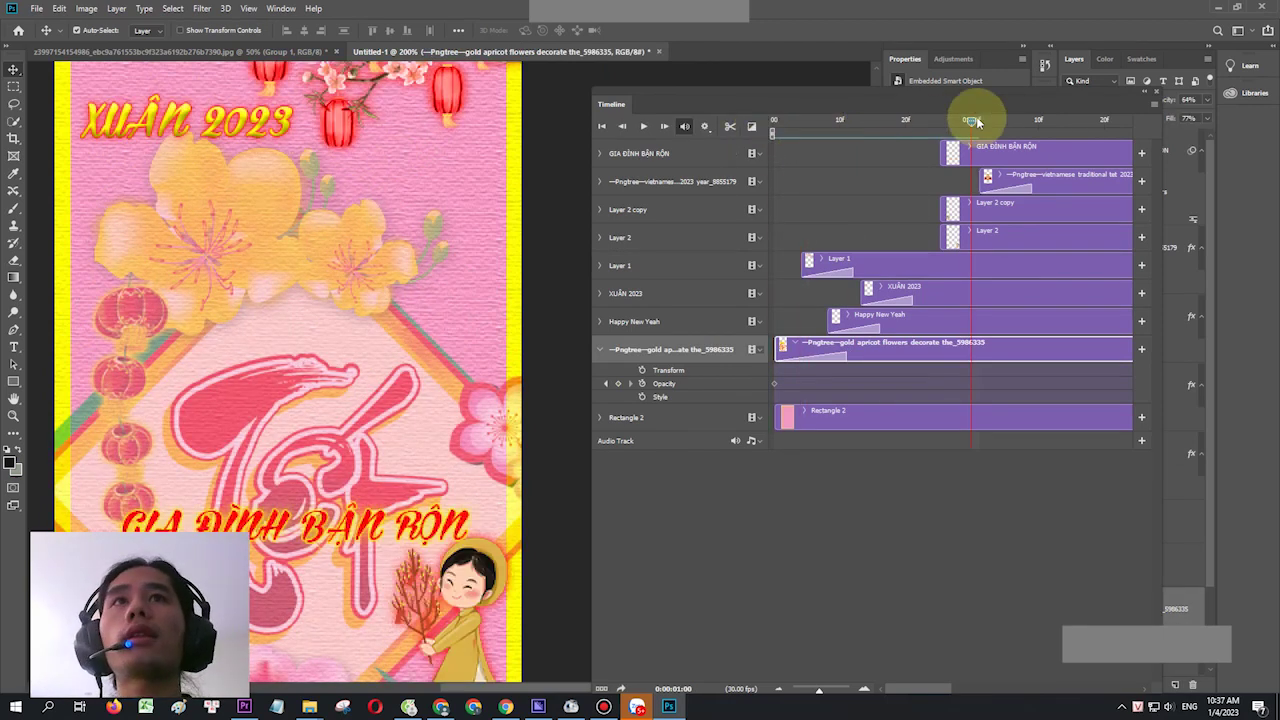
left_click_drag(971, 121, 865, 176)
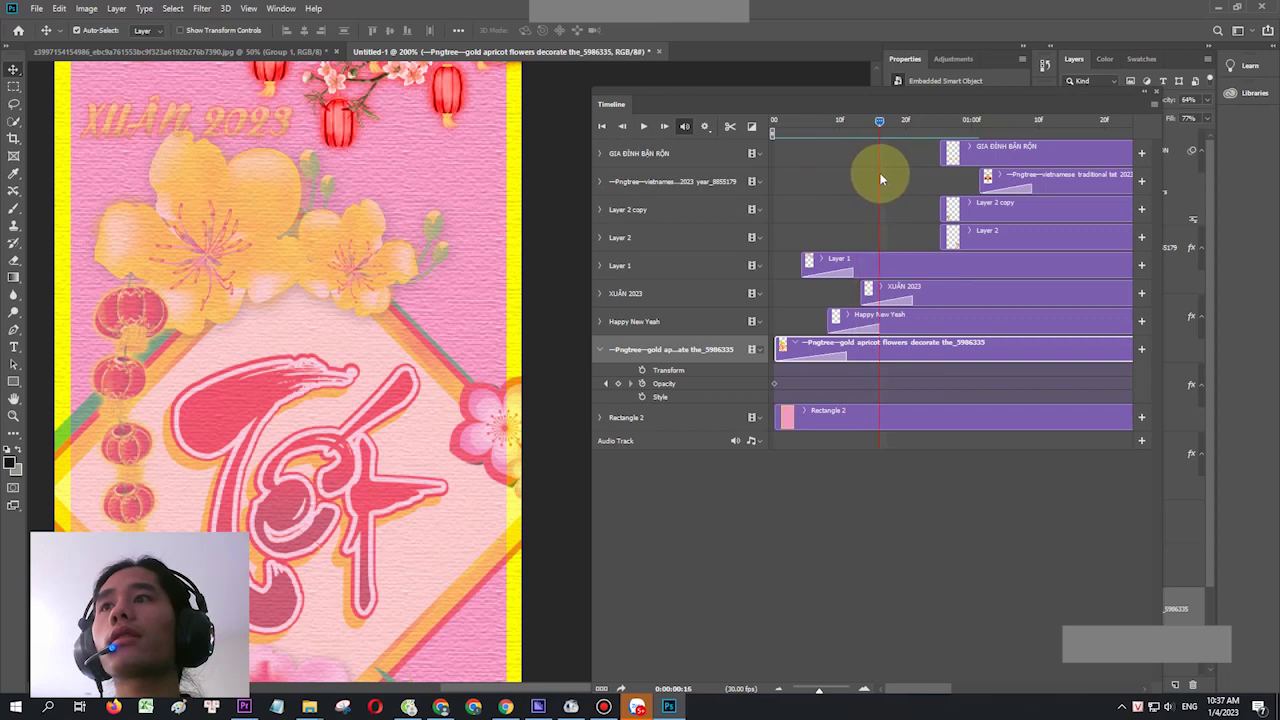
mouse_move(983, 243)
left_mouse_down()
mouse_move(919, 240)
mouse_move(897, 216)
left_mouse_up()
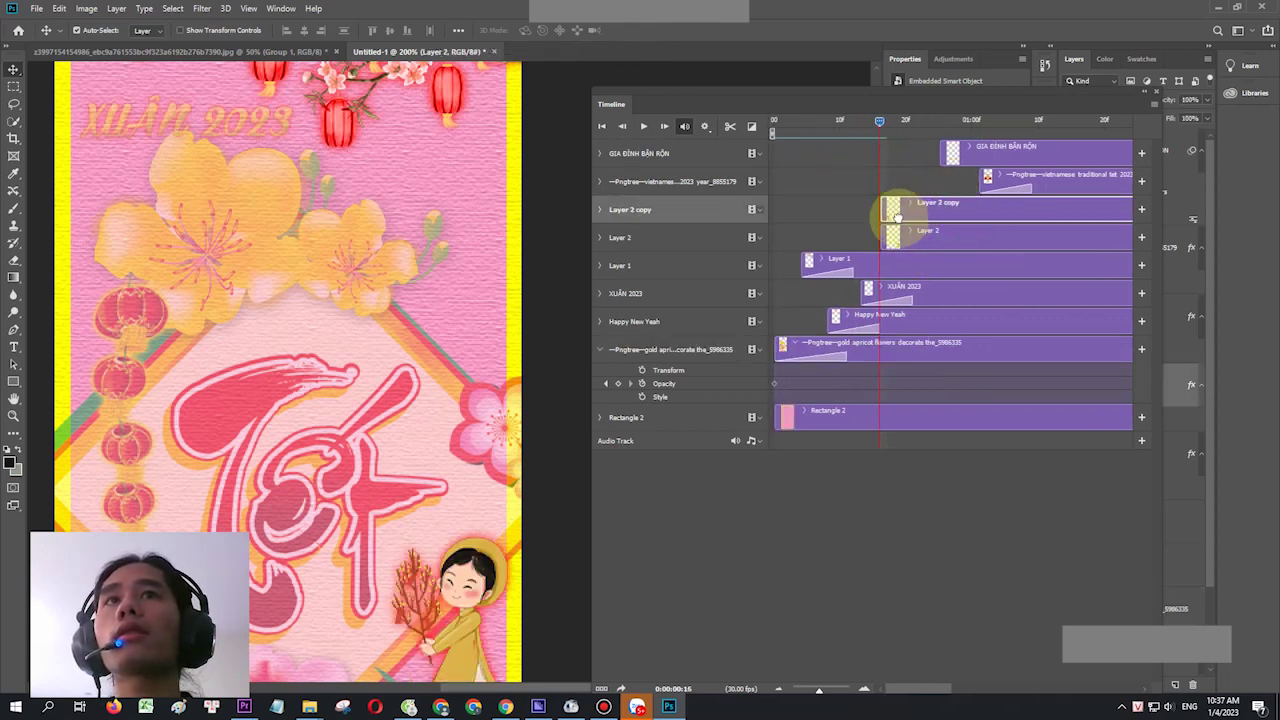
Undo the Layer 2 copy clip move and cancel the accidental Camera Raw dialog
left_click(573, 272)
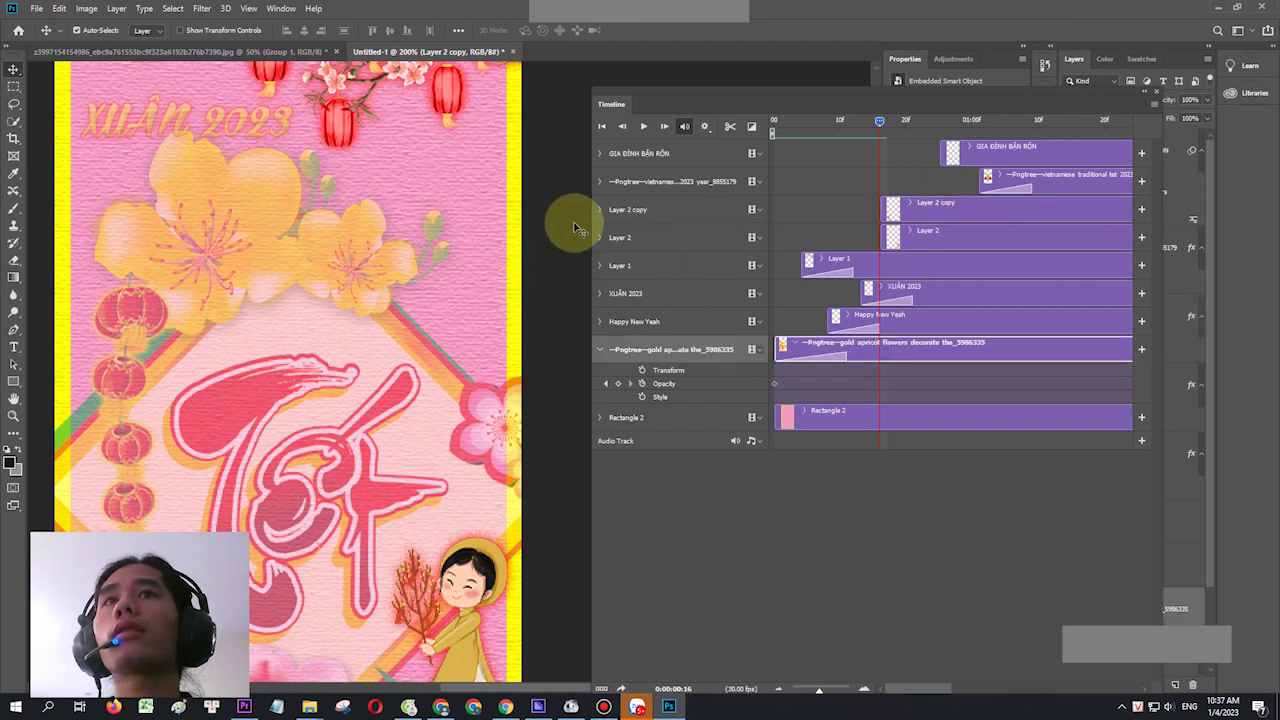
key("ctrl+z")
left_click_drag(886, 121, 884, 125)
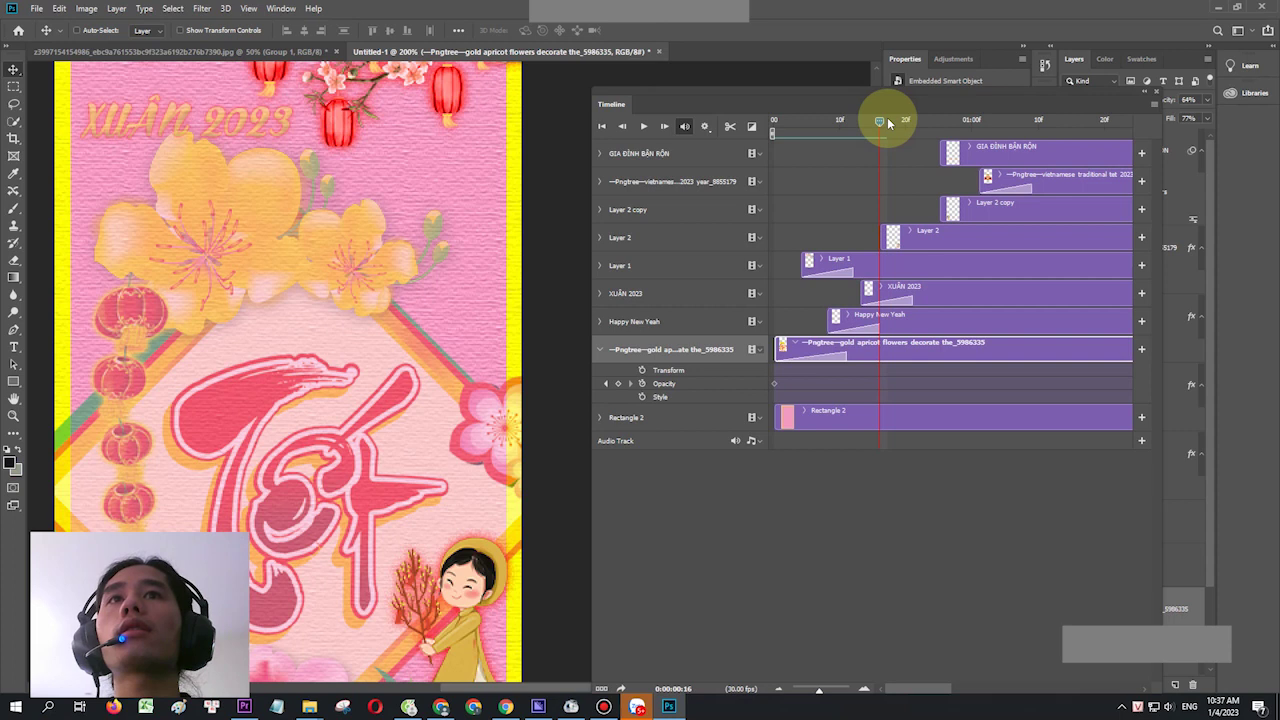
key("ctrl+shift+a")
left_click(986, 668)
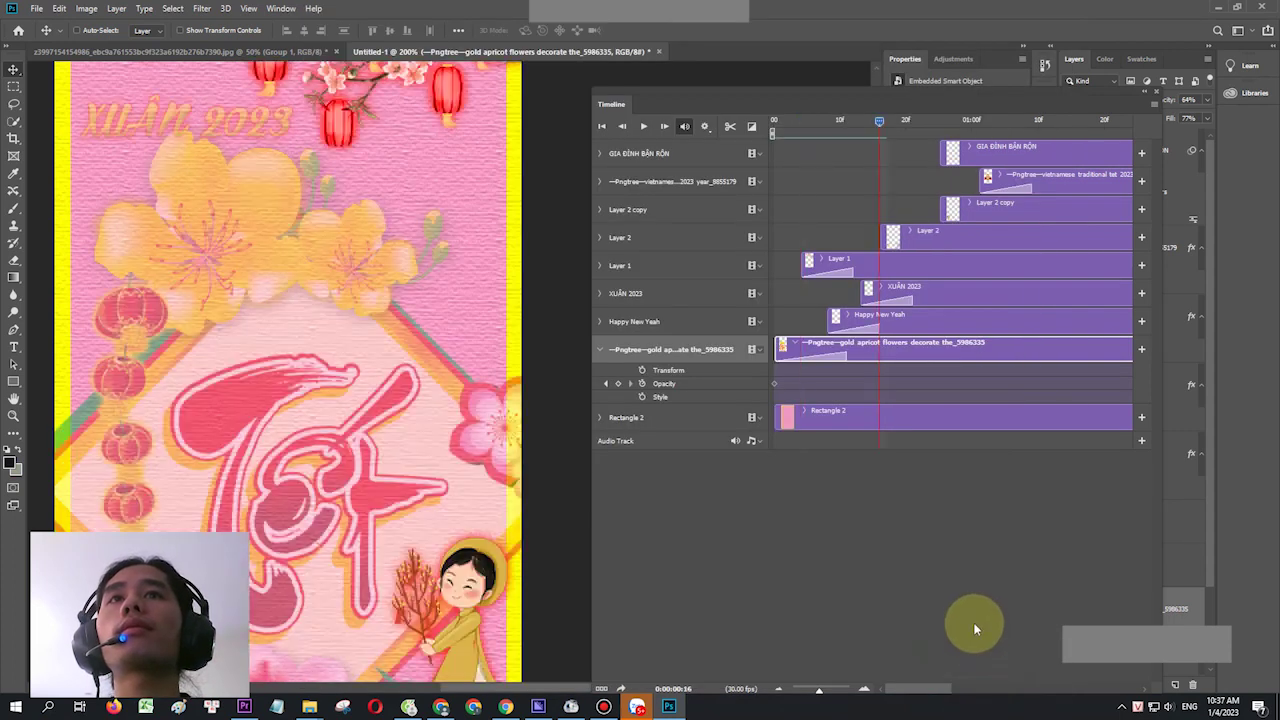
Expand Layer 2's track to show its Transform, Opacity and Style properties
left_click(845, 240)
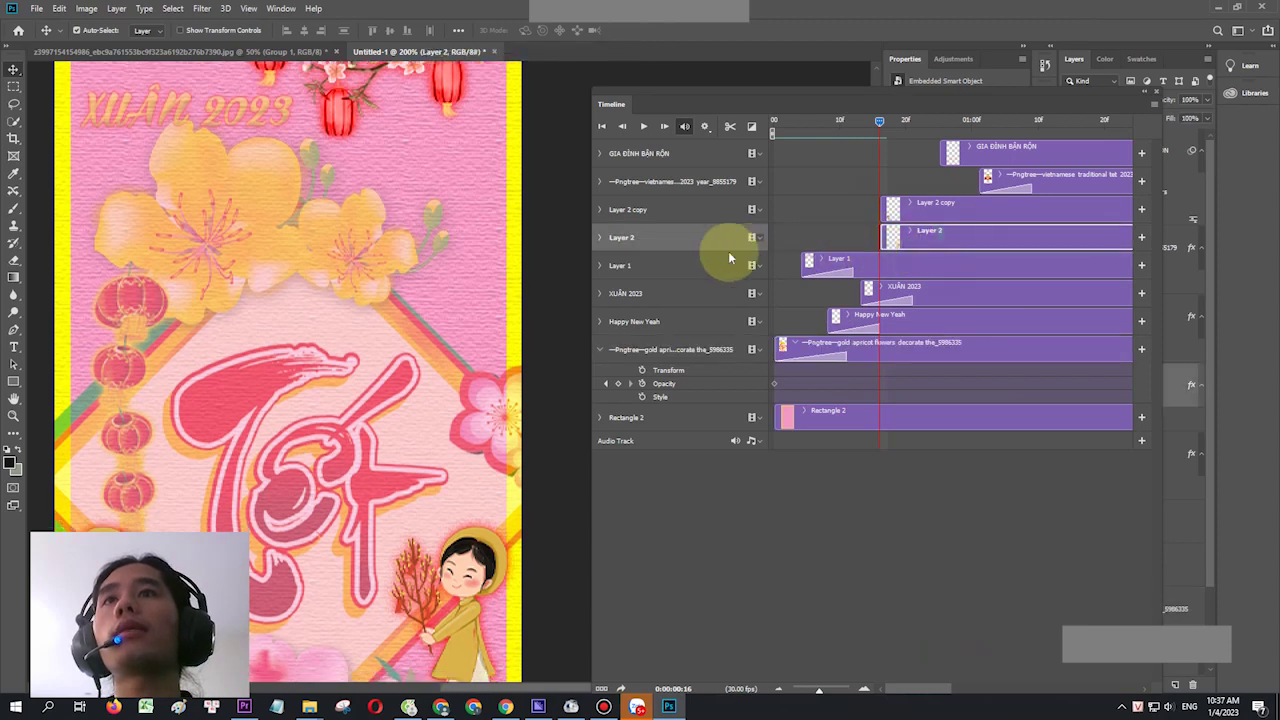
scroll(557, 291, "down", 3)
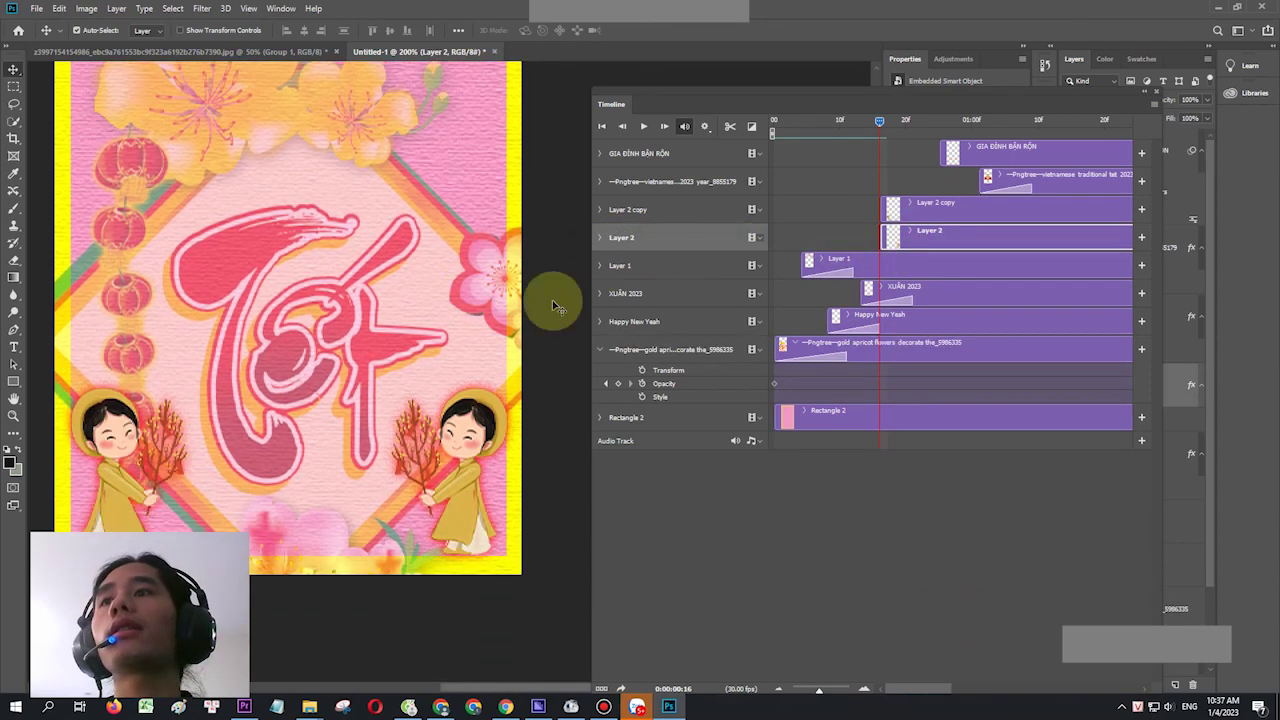
left_click(601, 238)
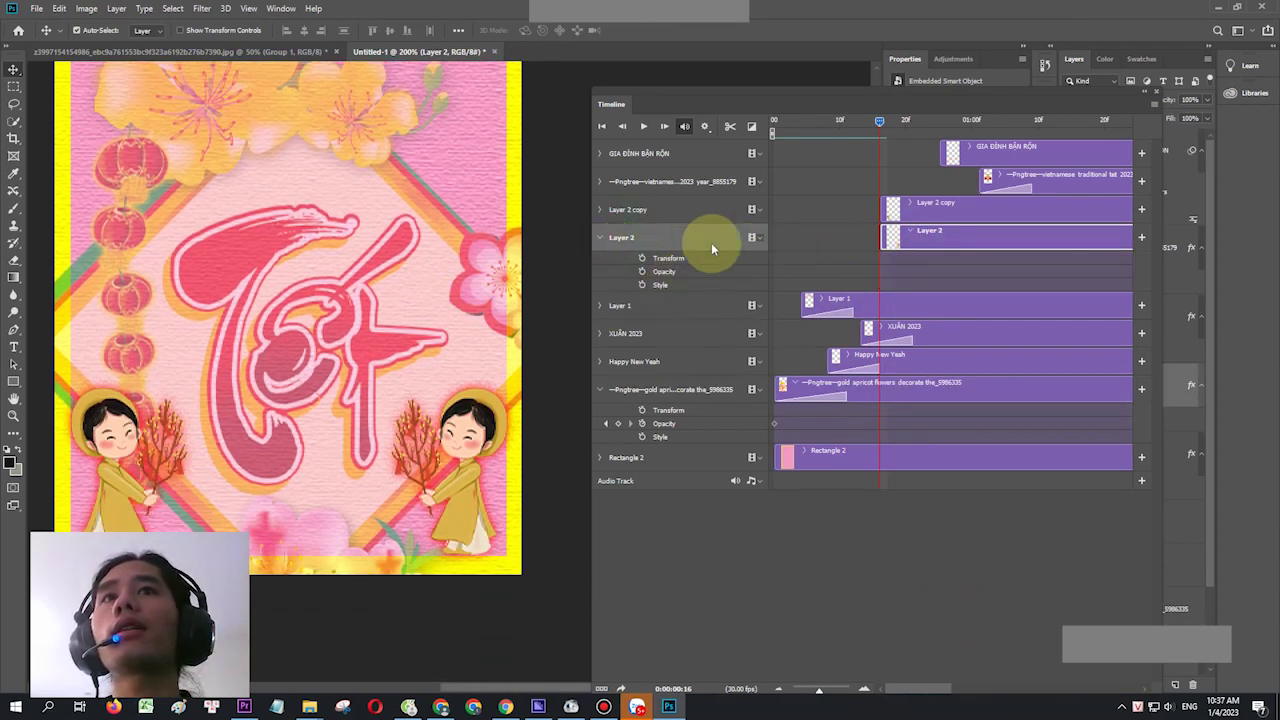
Add a Transform keyframe on Layer 2 copy, undoing a trial move of the girl
left_click(600, 209)
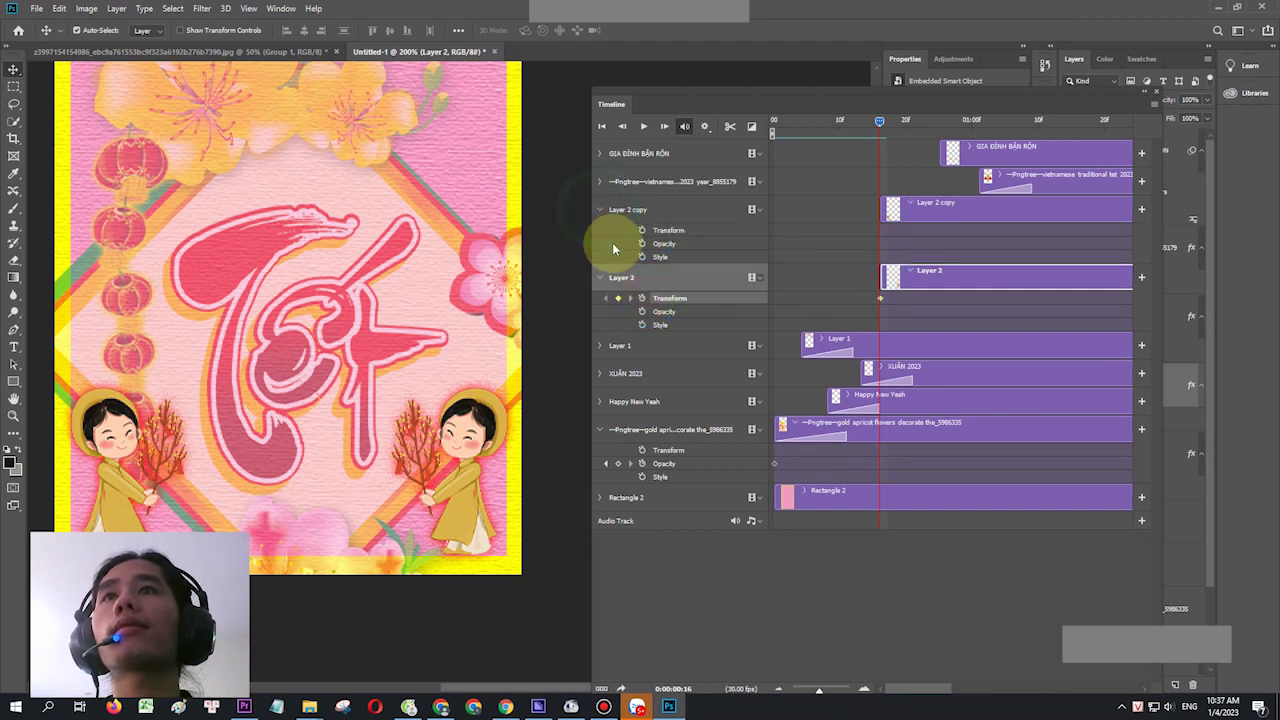
left_click(642, 230)
left_click_drag(881, 121, 908, 125)
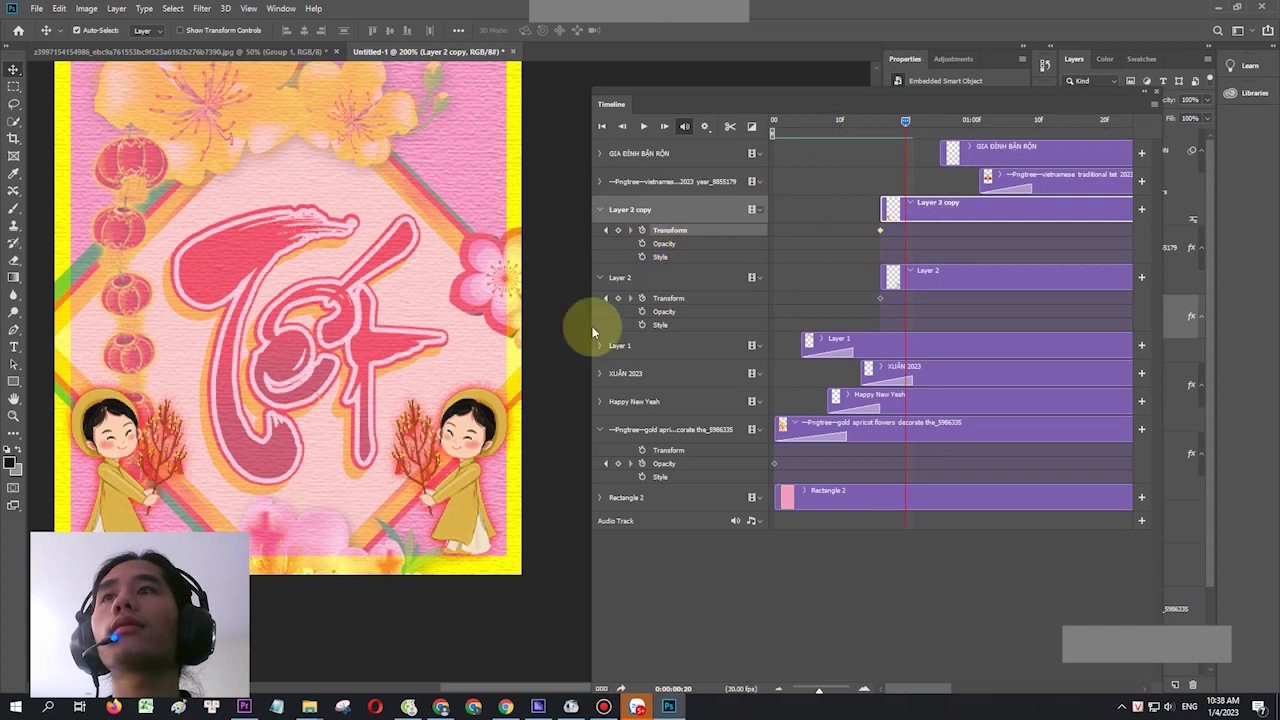
left_click_drag(463, 452, 596, 441)
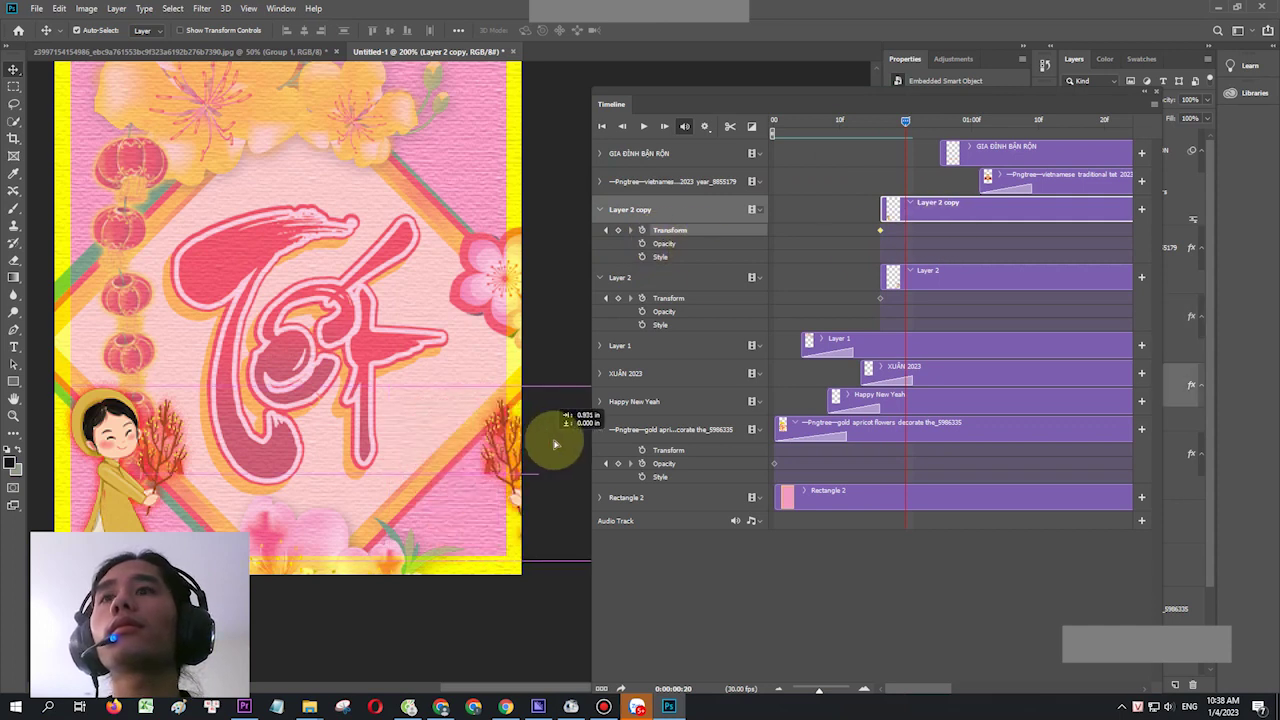
key("ctrl+z")
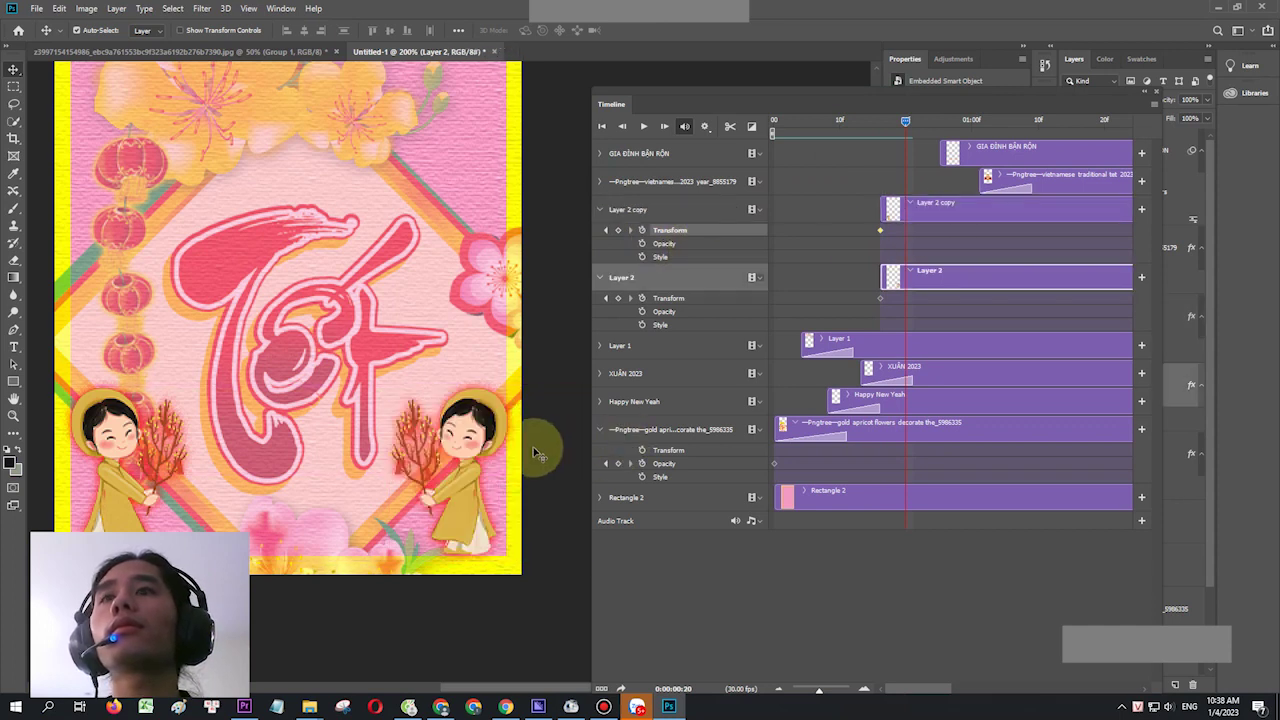
Slide the right girl off the card's right edge and the left girl off the left edge
key("ctrl+1")
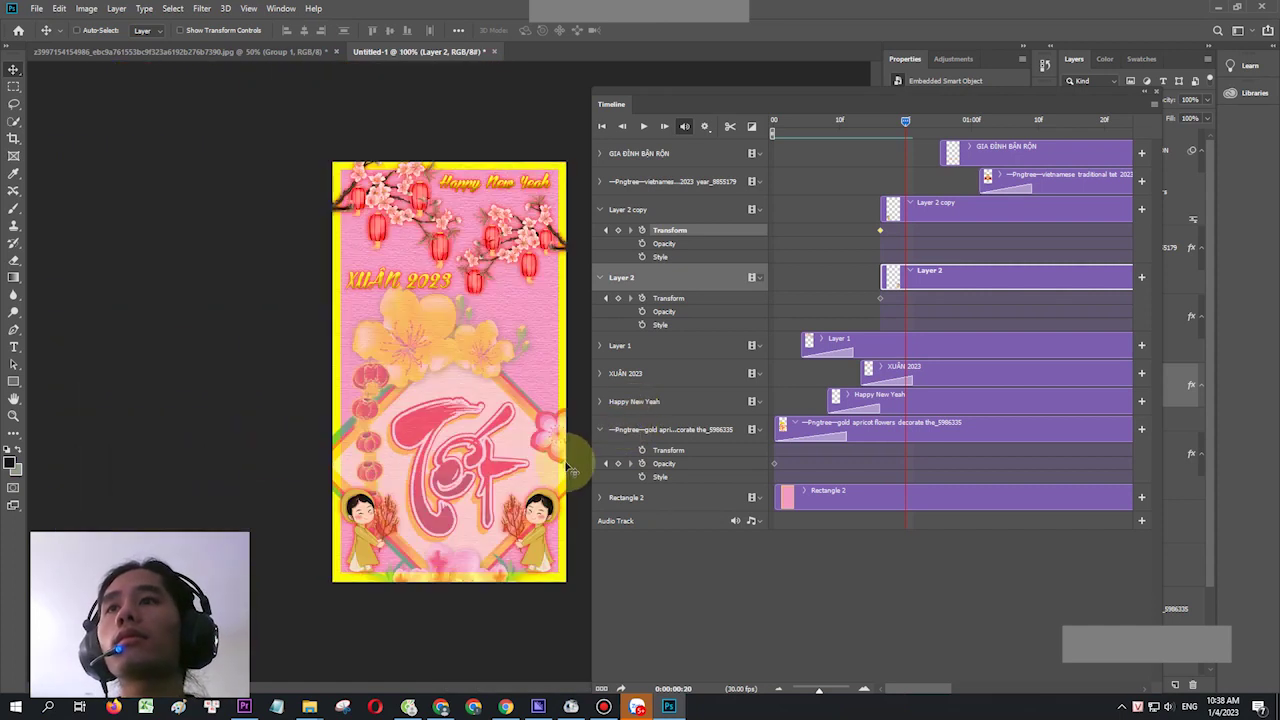
left_click(458, 411)
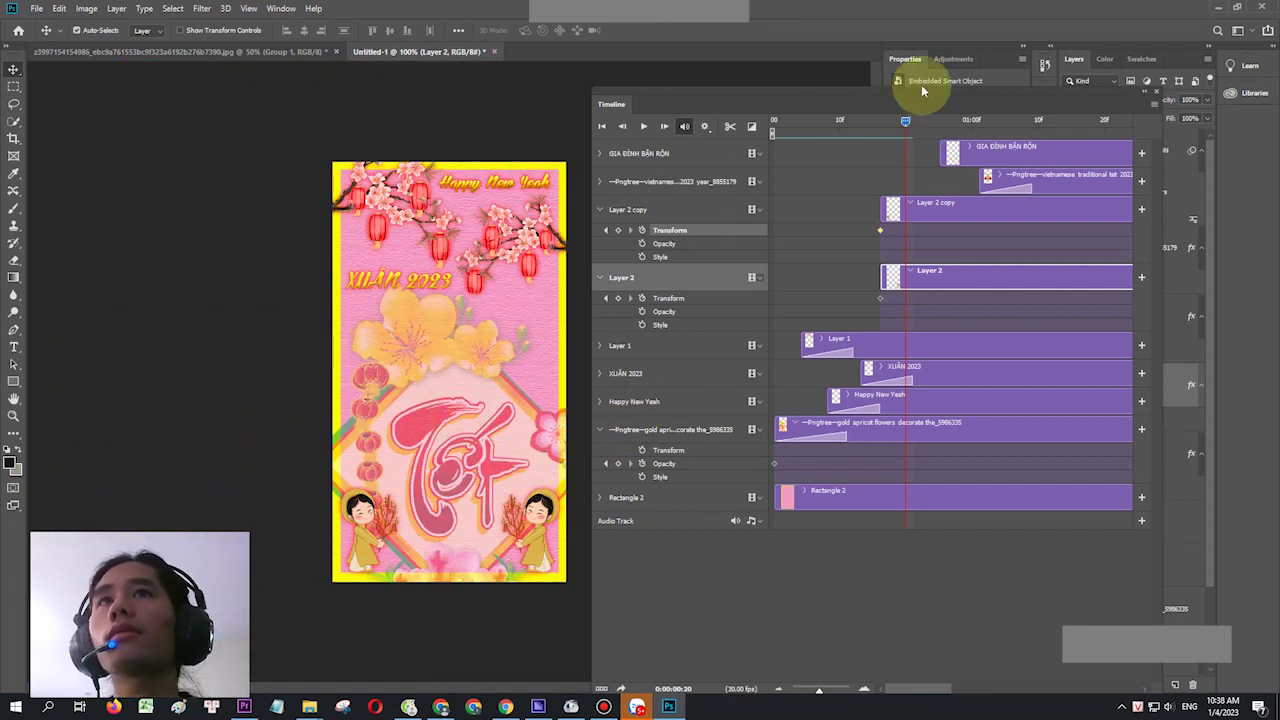
left_click_drag(866, 91, 954, 83)
mouse_move(549, 519)
left_mouse_down()
mouse_move(624, 517)
mouse_move(580, 520)
left_mouse_up()
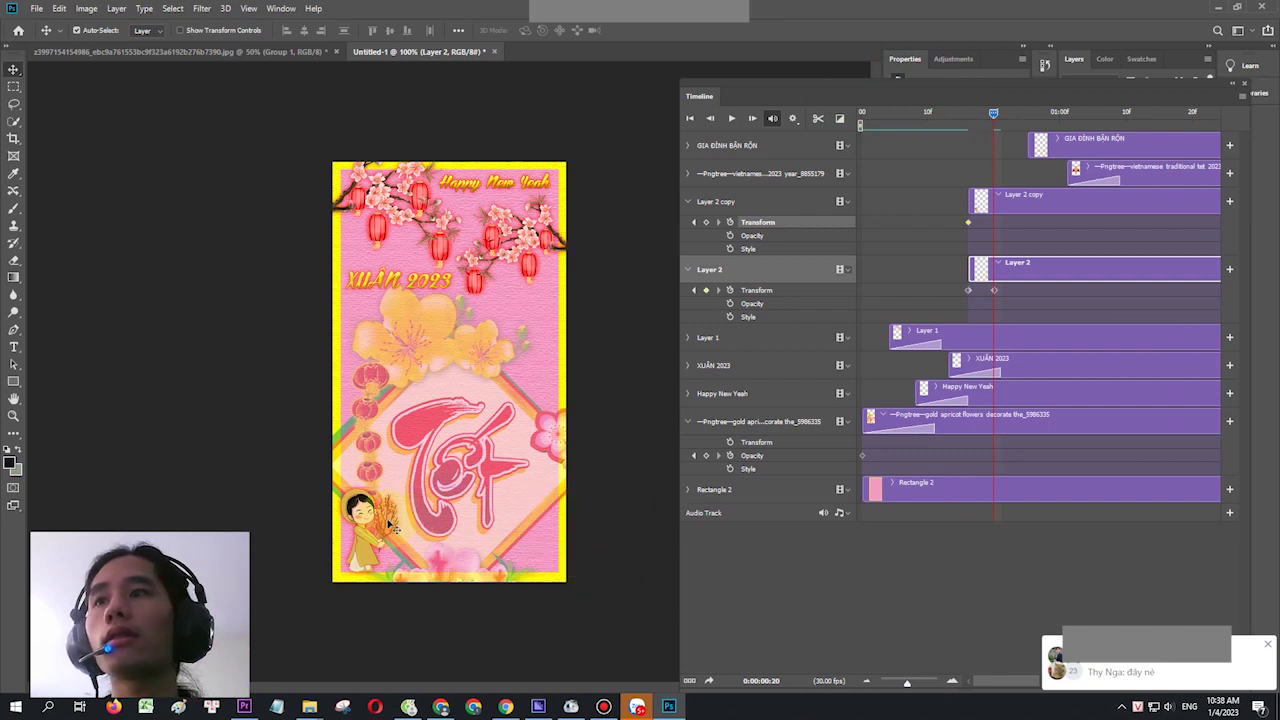
left_click_drag(345, 512, 277, 514)
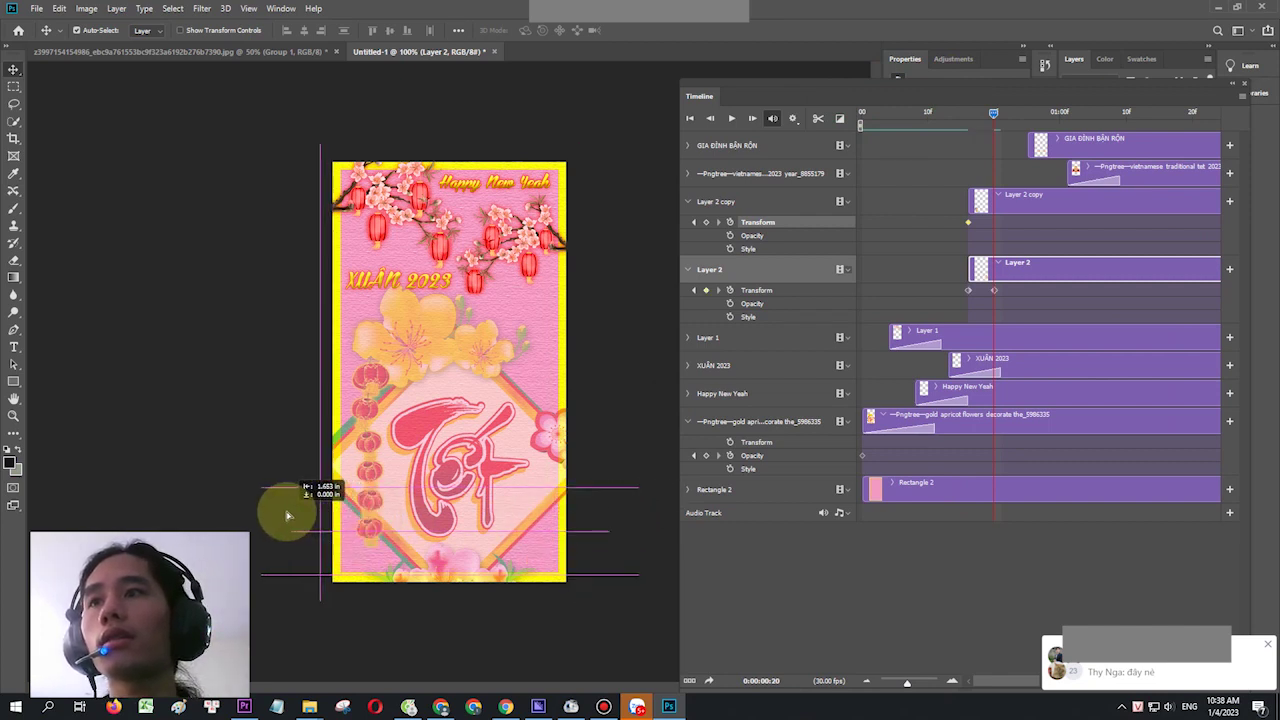
Align both girls' first Transform keyframes to frame 16
left_click_drag(990, 113, 860, 150)
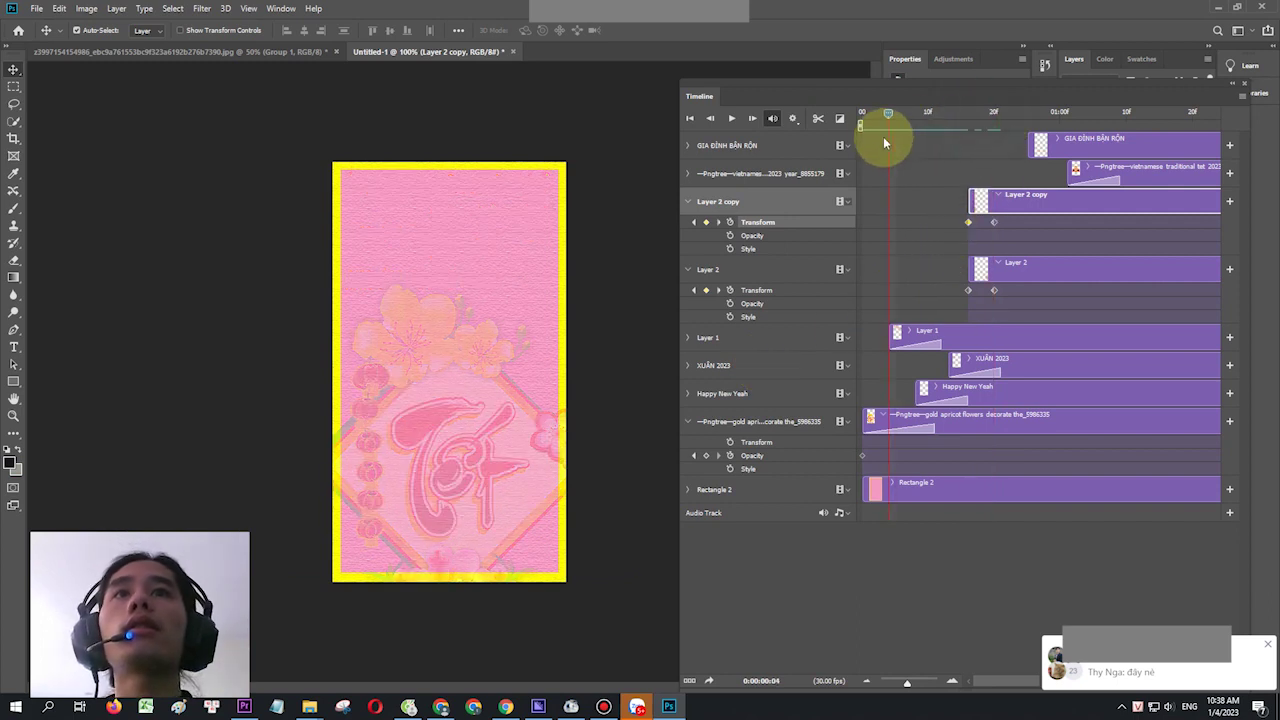
key("space")
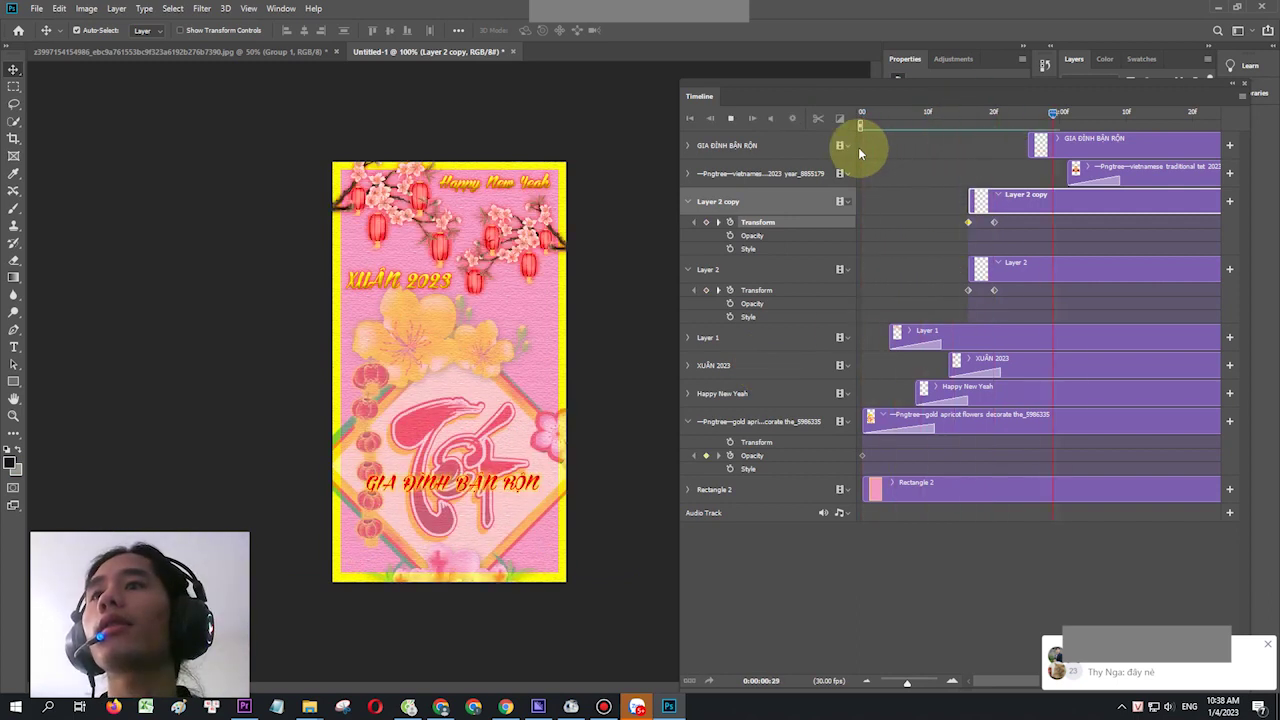
left_click_drag(1066, 113, 967, 113)
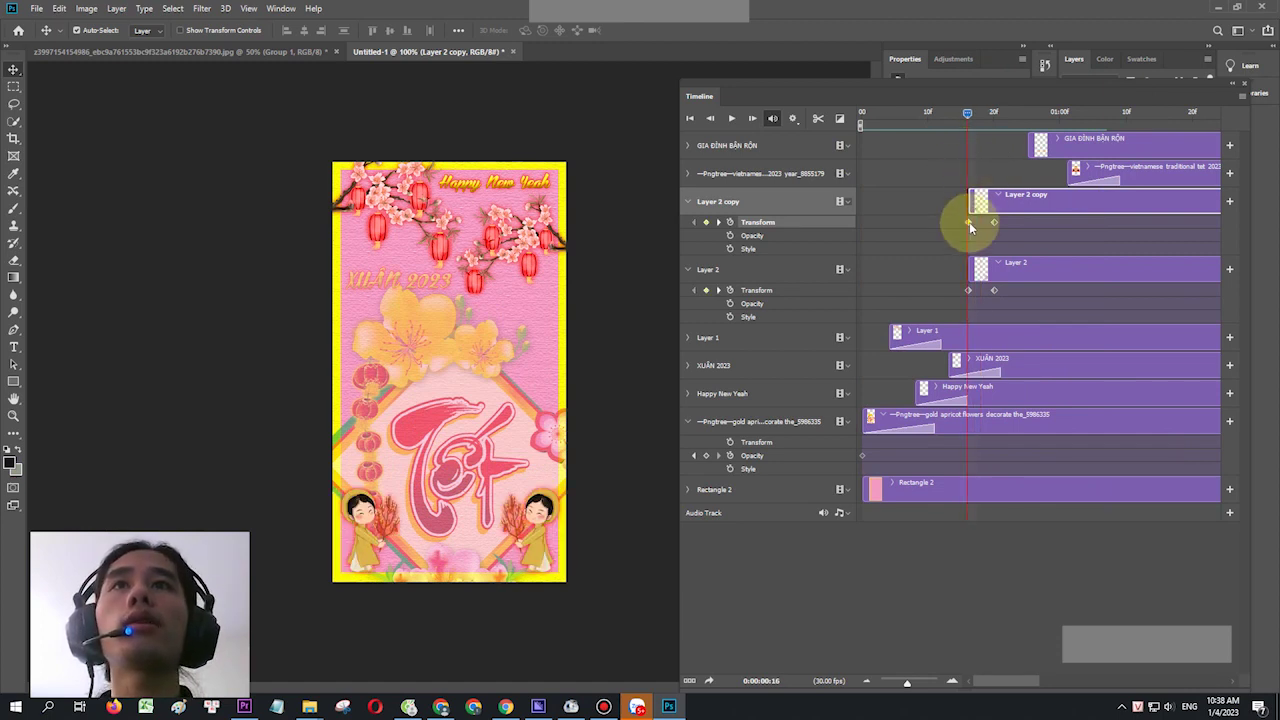
mouse_move(969, 222)
left_mouse_down()
mouse_move(1009, 222)
mouse_move(969, 223)
left_mouse_up()
left_click_drag(968, 290, 1027, 291)
Snap both girls' second Transform keyframes to frame 22
left_click_drag(978, 116, 1006, 134)
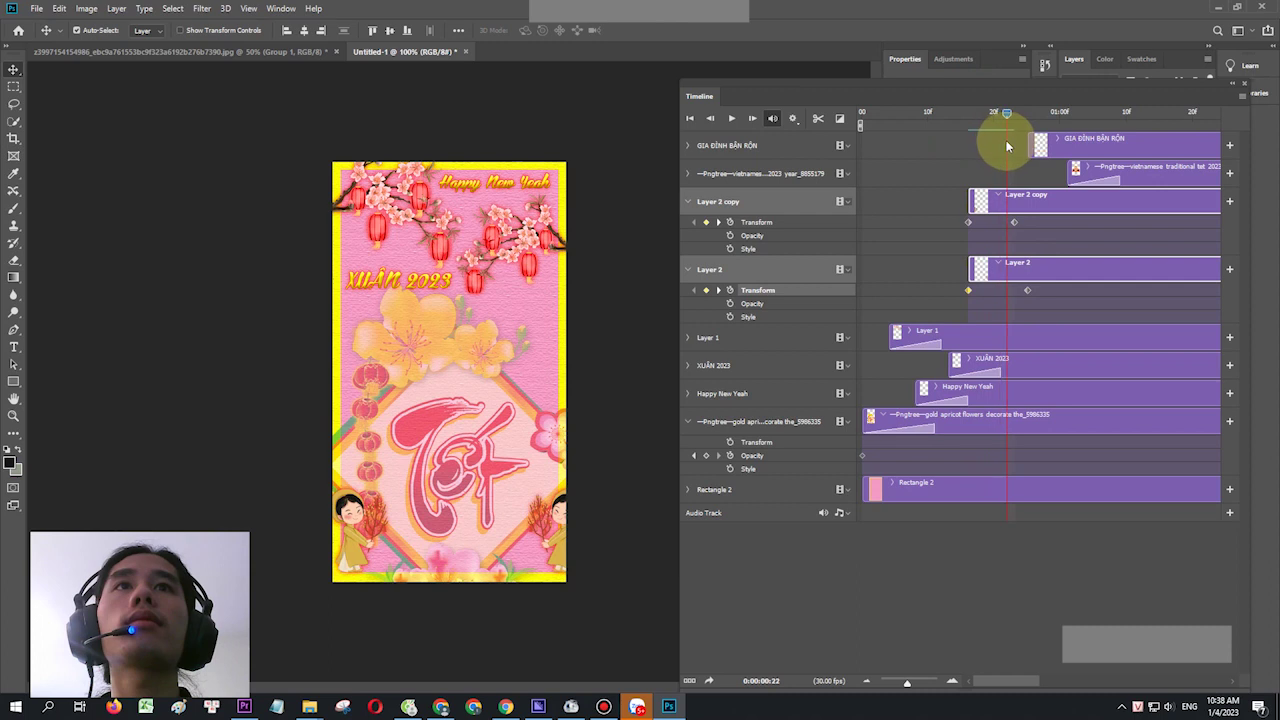
left_click_drag(1014, 222, 1007, 223)
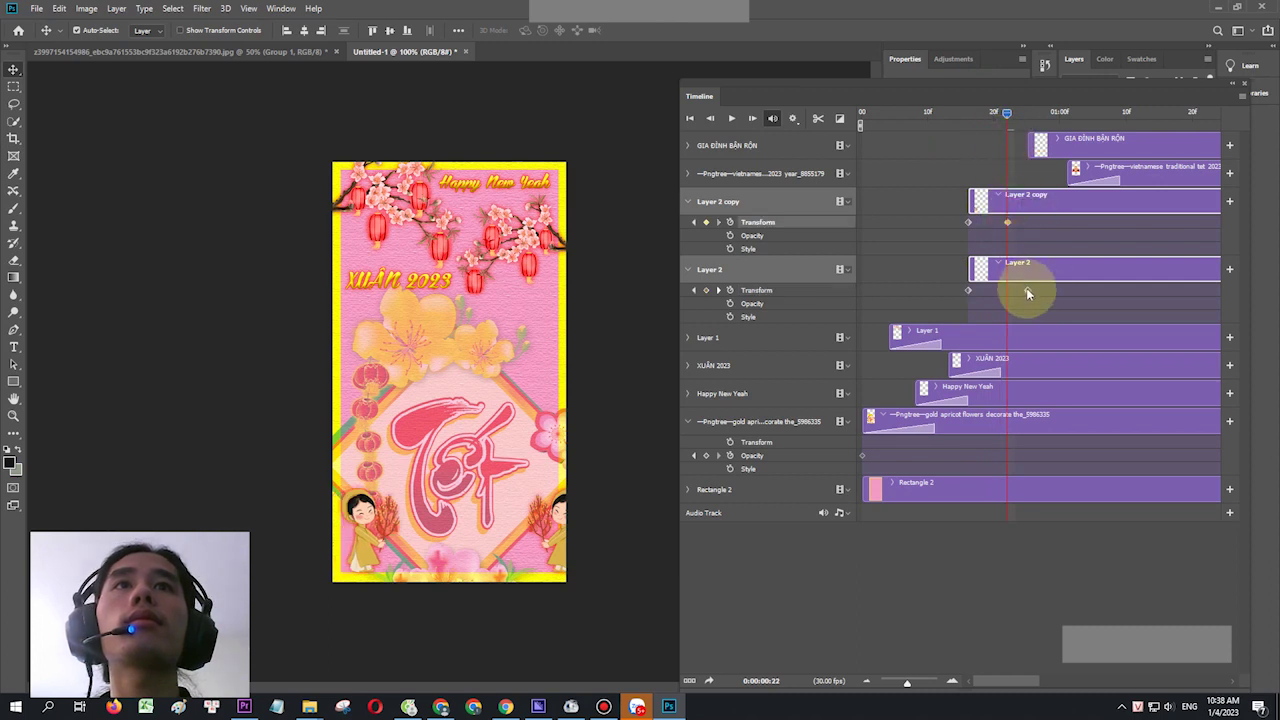
left_click_drag(1027, 290, 1007, 290)
Shift the Layer 2 and Layer 2 copy clips slightly earlier and preview from frame 0
left_click_drag(1003, 108, 915, 126)
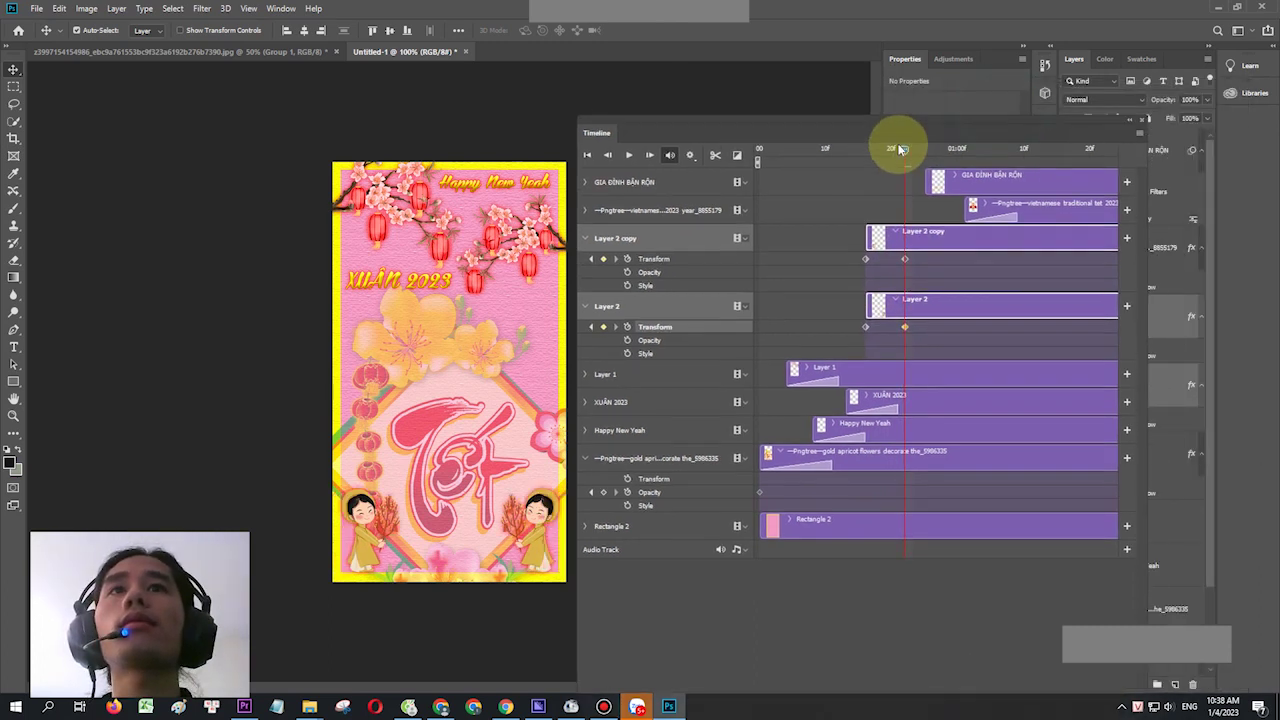
left_click(943, 209)
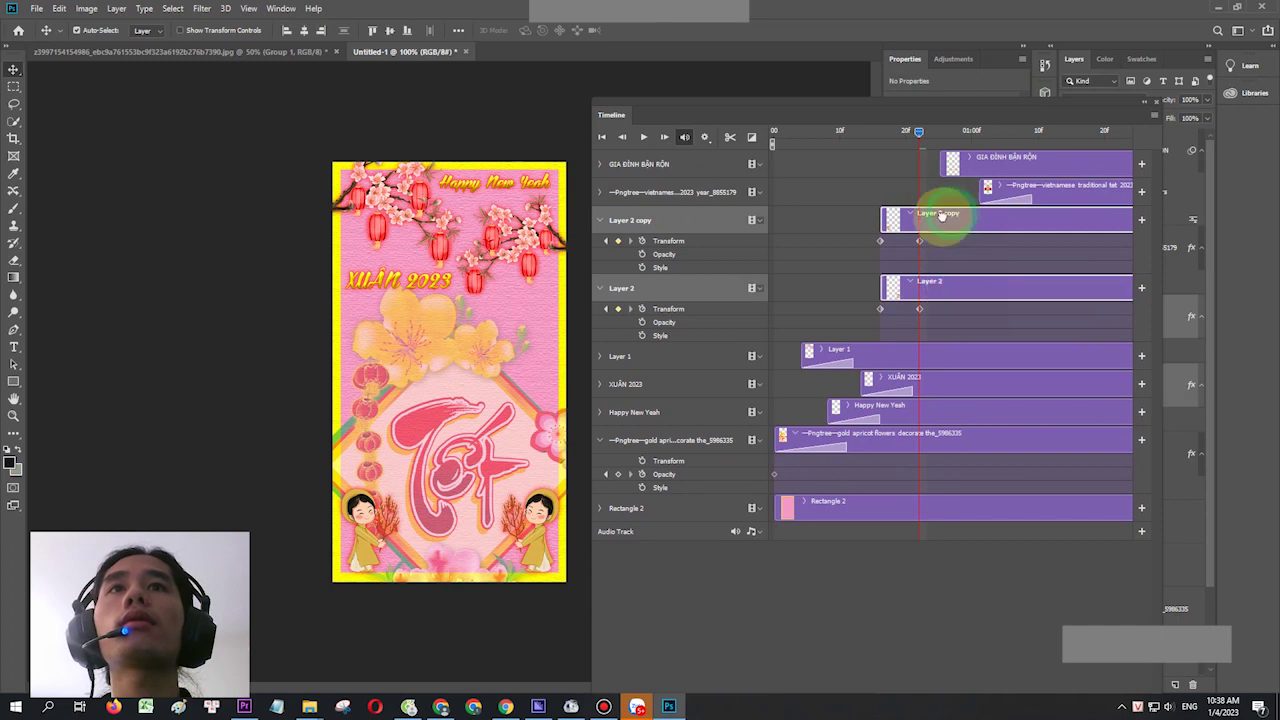
left_click_drag(942, 215, 937, 225)
left_click(827, 138)
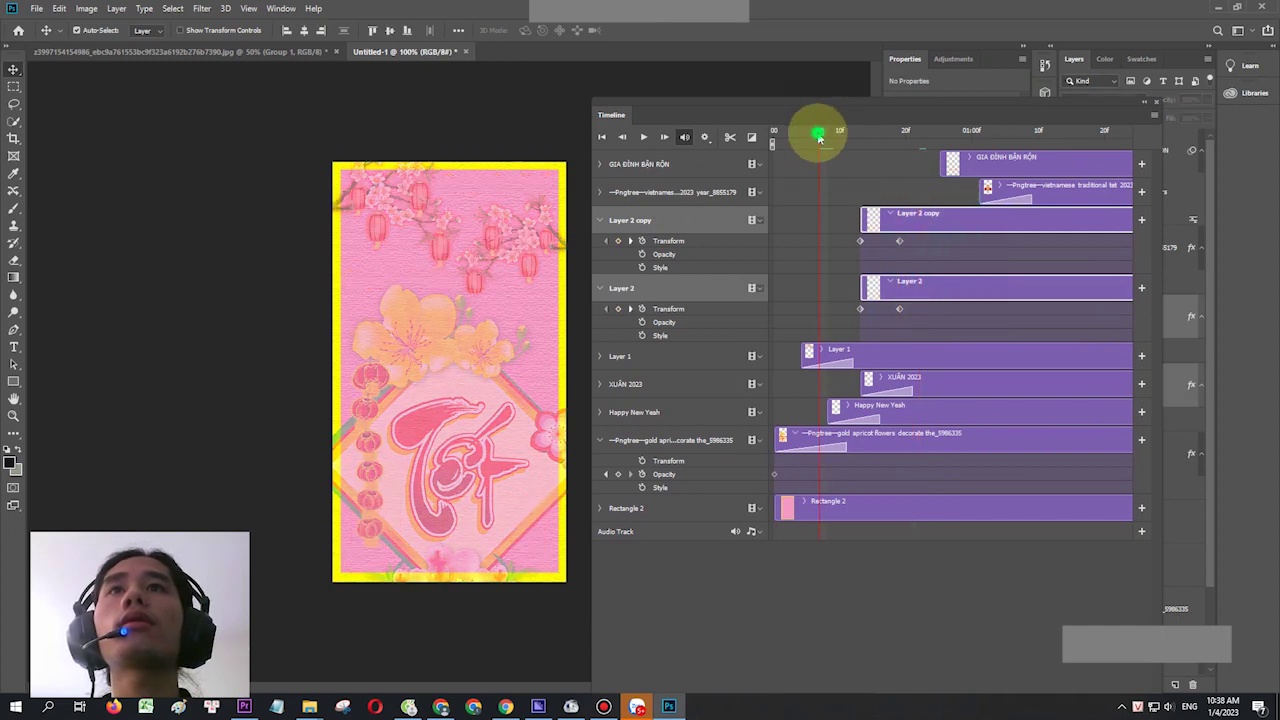
left_click_drag(818, 138, 771, 158)
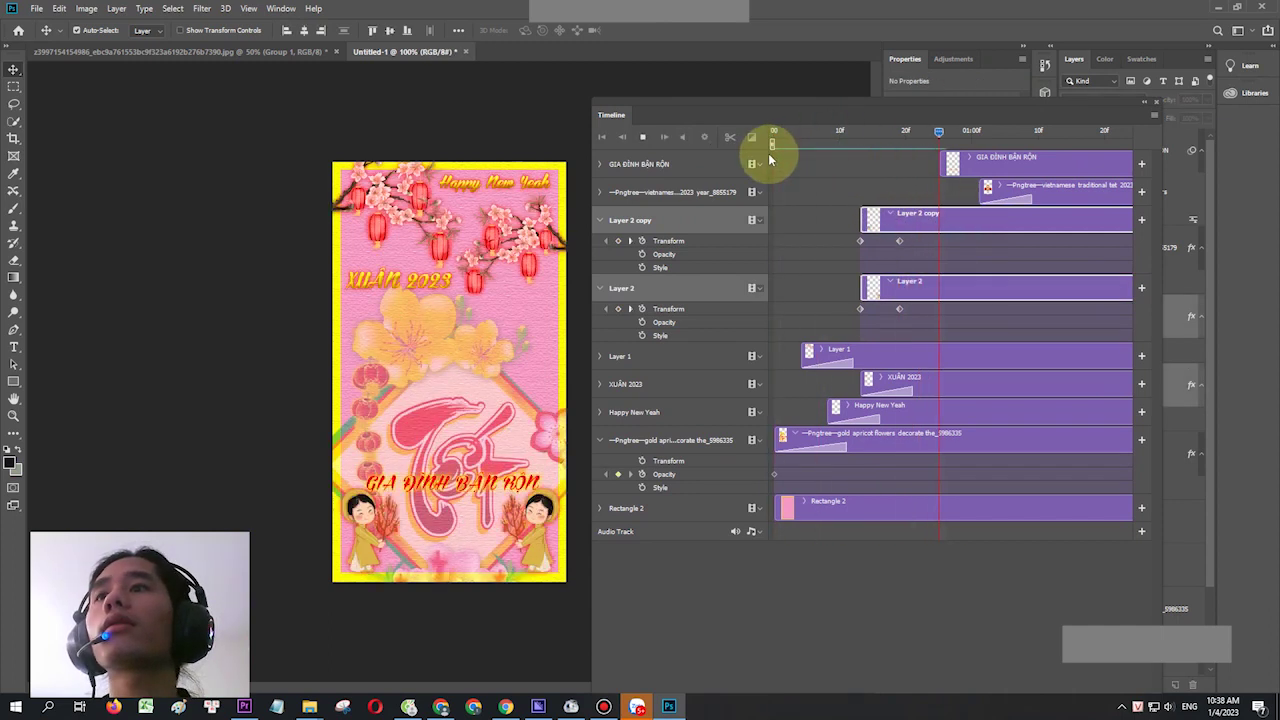
Delay the GIA ĐÌNH BẬN RỘN text clip, start the Pngtree Tet mascot earlier, and preview
left_click(918, 213)
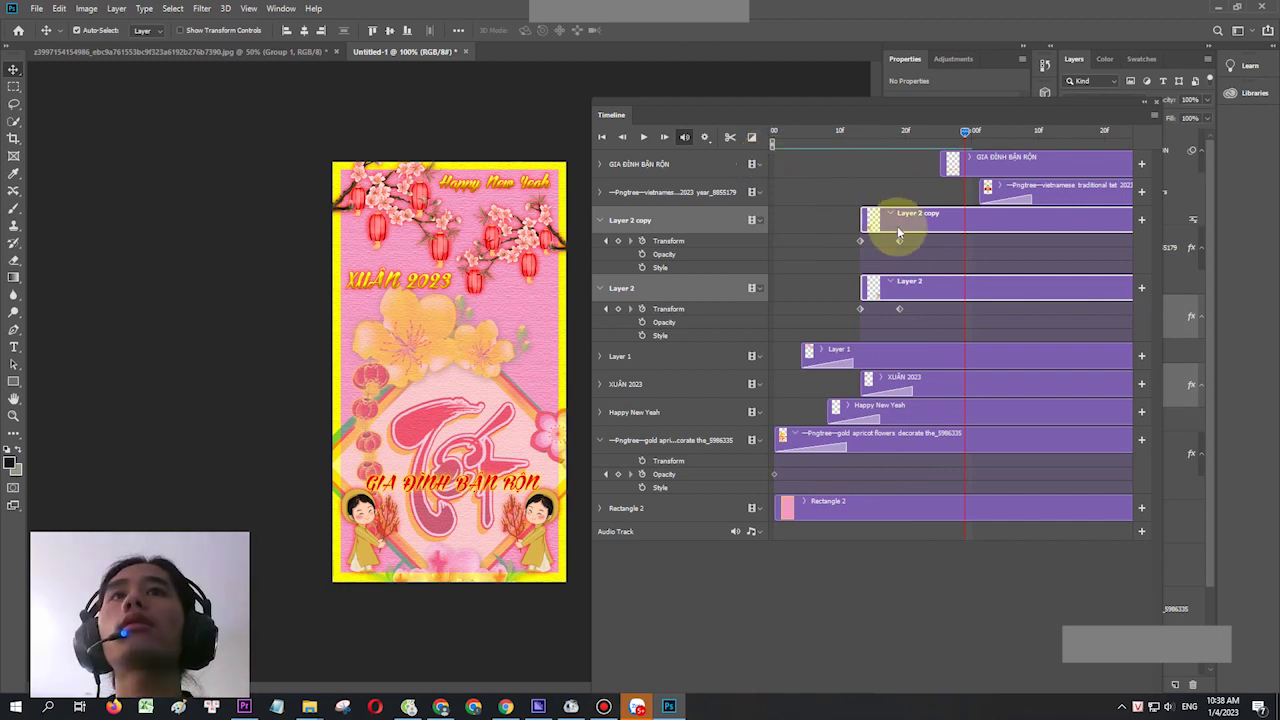
mouse_move(1005, 168)
left_mouse_down()
mouse_move(1083, 170)
mouse_move(951, 189)
left_mouse_up()
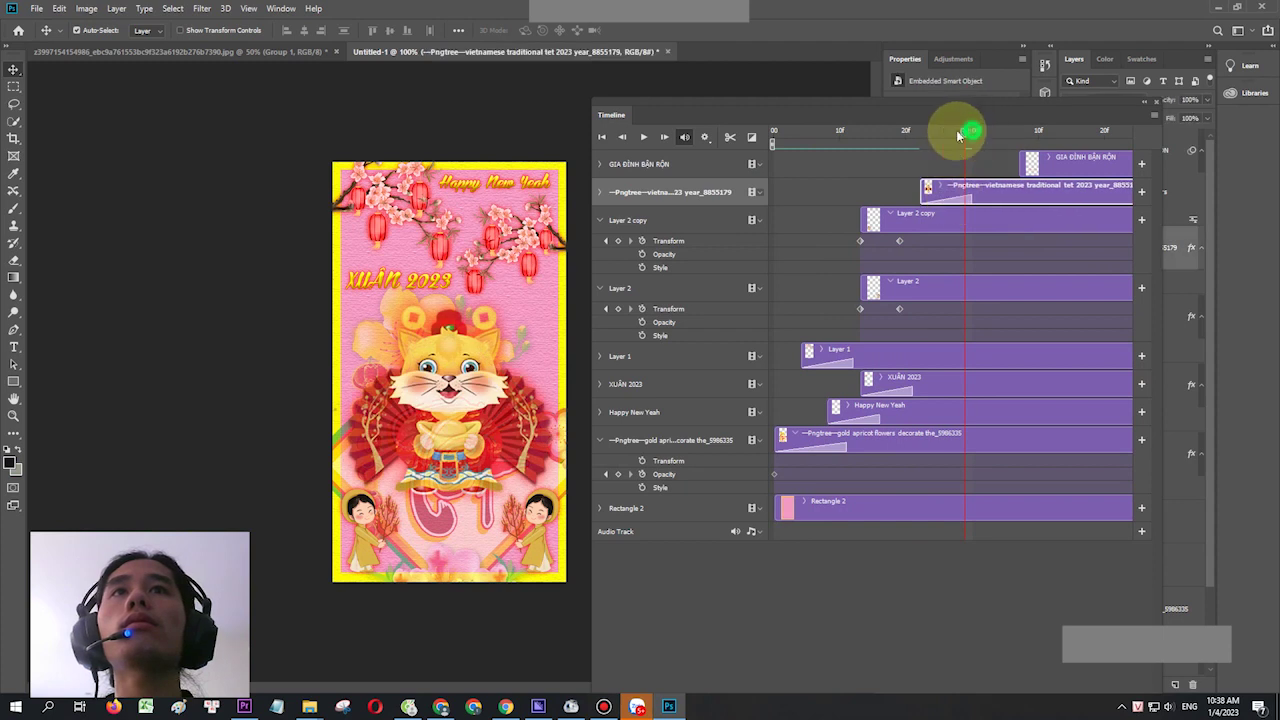
left_click_drag(966, 131, 845, 131)
key("space")
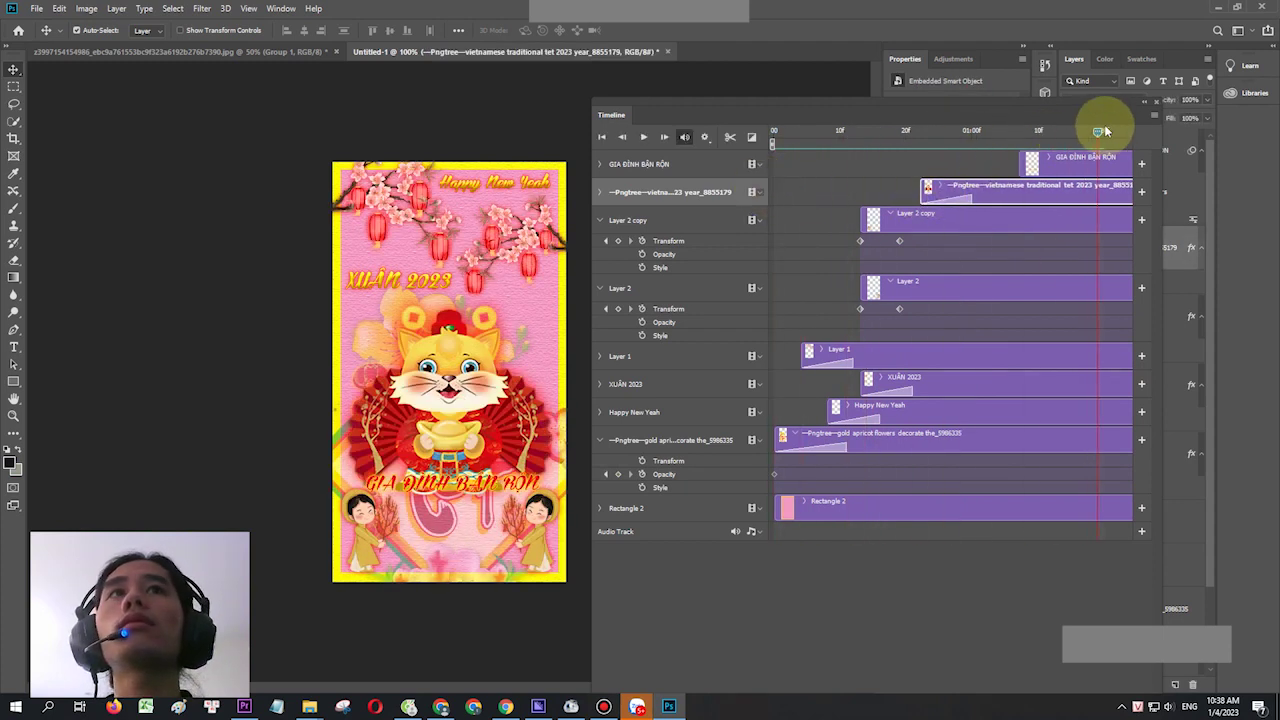
left_click(1050, 131)
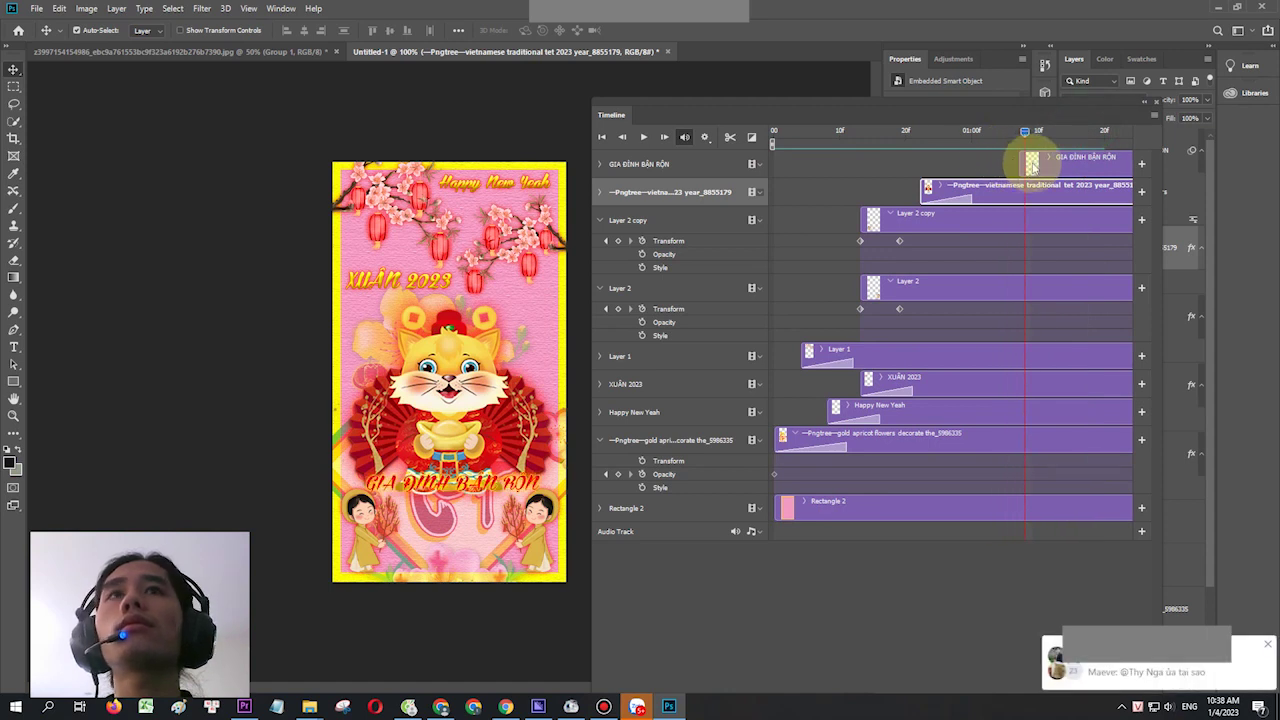
mouse_move(1034, 140)
left_mouse_down()
mouse_move(980, 183)
mouse_move(1003, 187)
mouse_move(1033, 163)
mouse_move(1017, 144)
left_mouse_up()
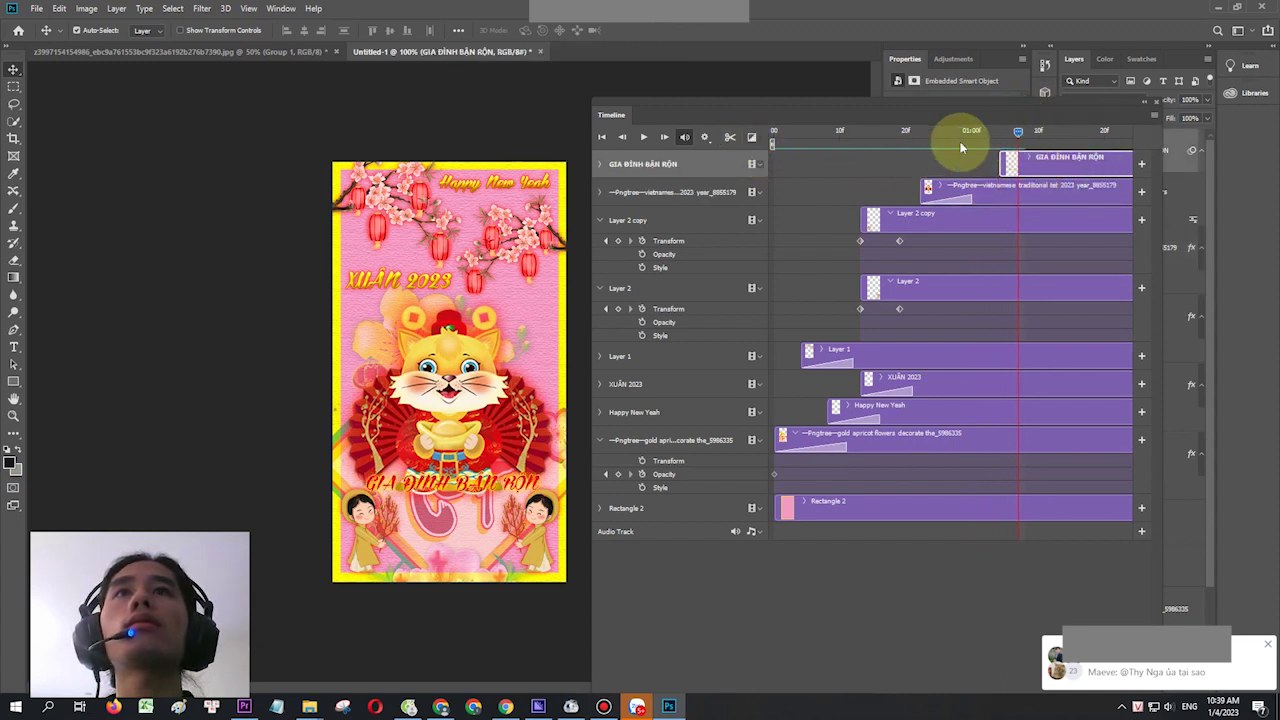
Split the GIA ĐÌNH BẬN RỘN clip at three successive playhead positions
left_click(730, 137)
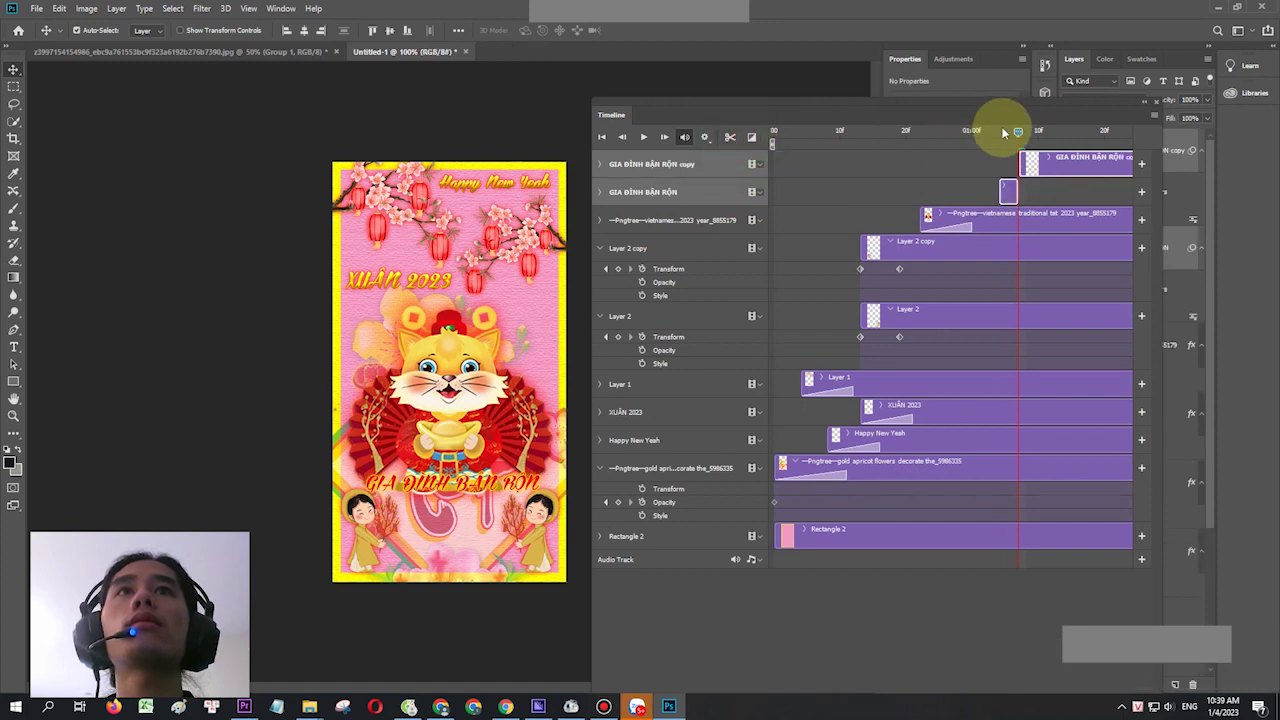
left_click_drag(1034, 132, 1042, 138)
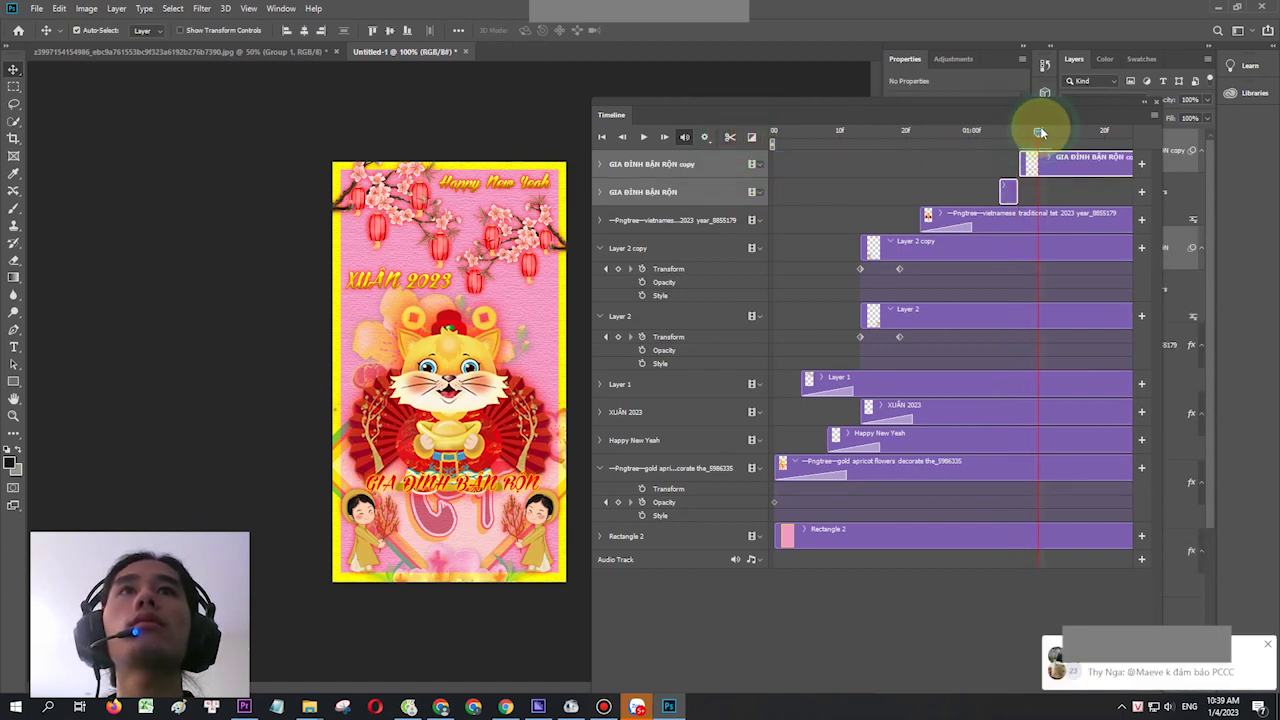
left_click(733, 137)
left_click_drag(1043, 129, 1055, 134)
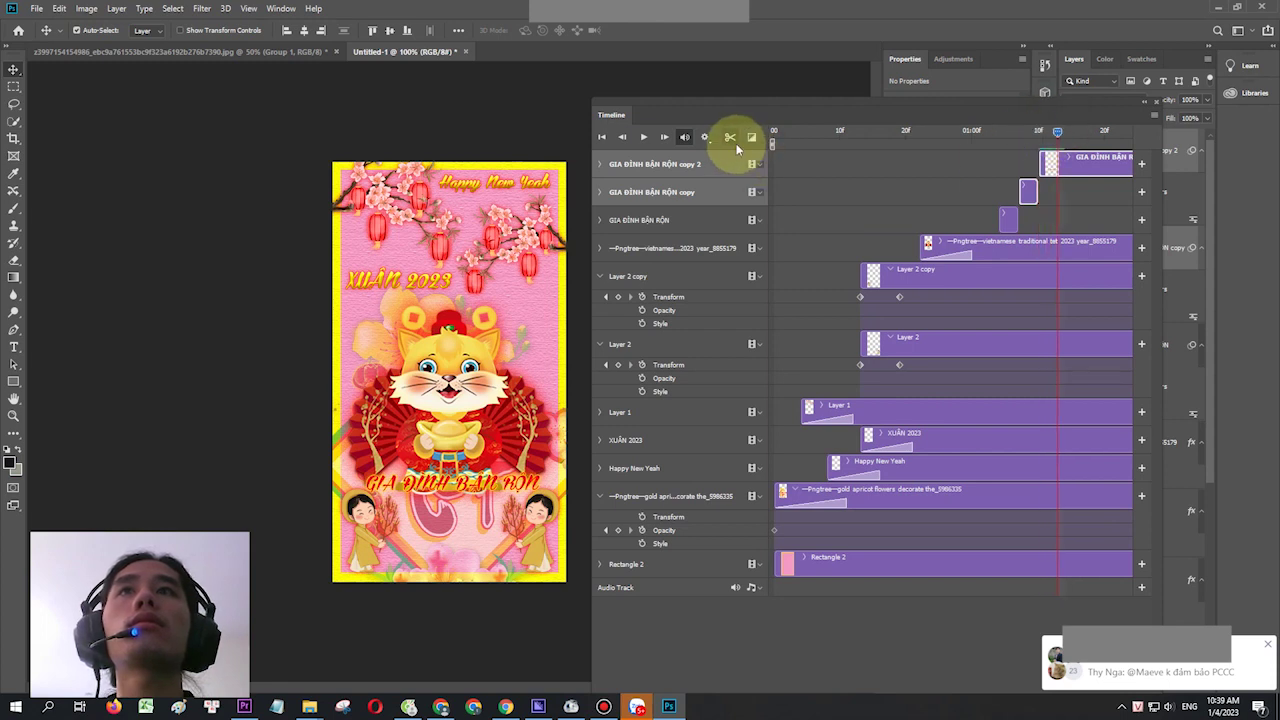
left_click(732, 139)
Delete the extra last text piece and stack the copy clip onto the original's track
left_click(1092, 168)
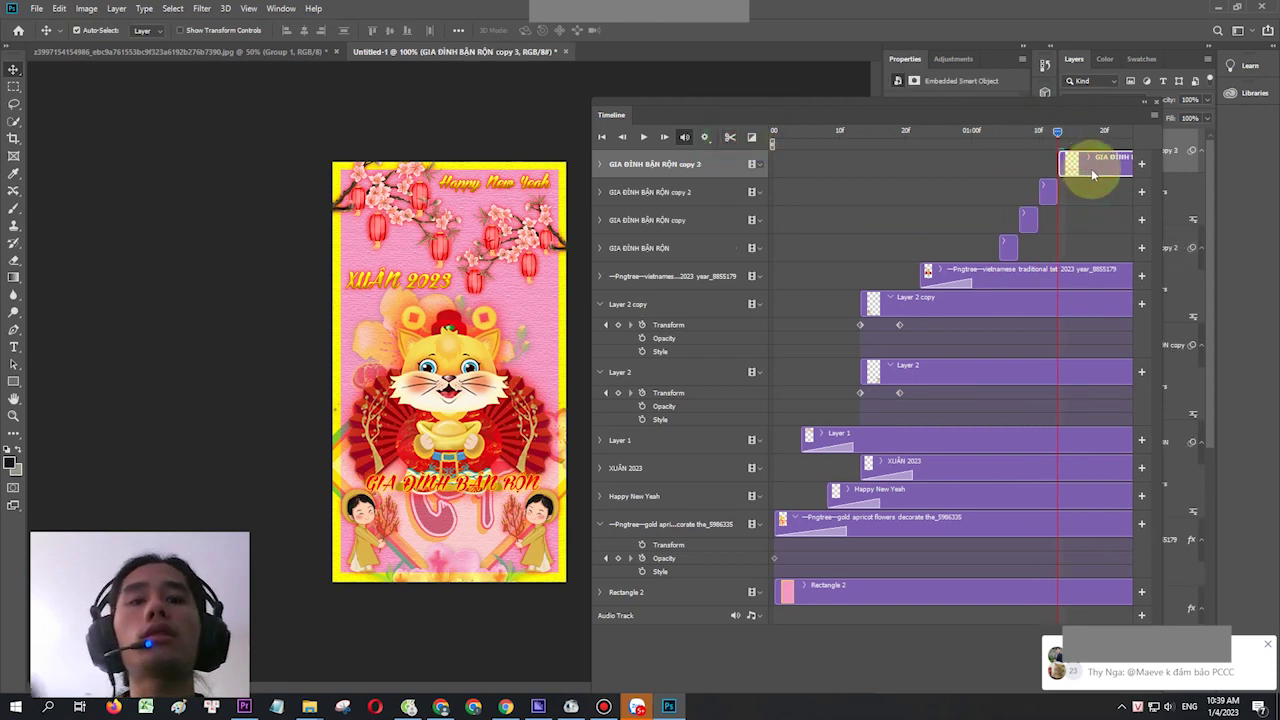
key("Delete")
left_click_drag(1028, 205, 1056, 223)
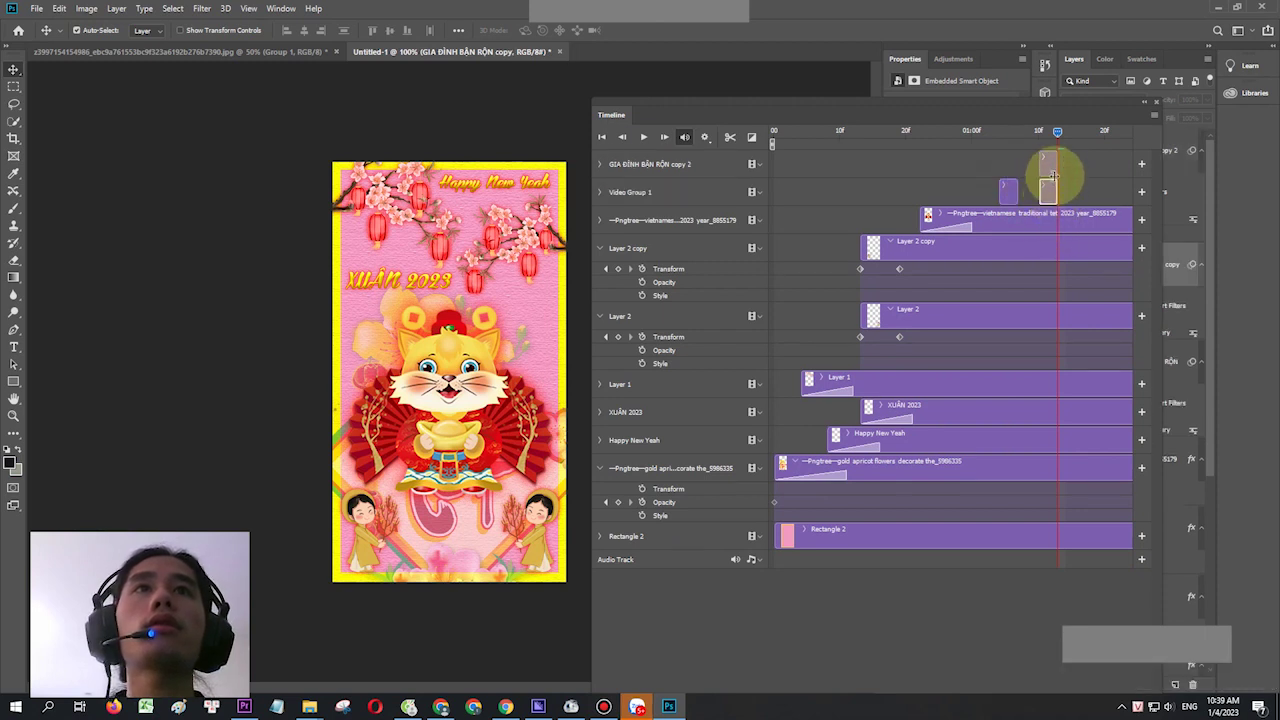
Combine copy 2 into Video Group 1 and nudge the middle text clip along the track
left_click_drag(1052, 175, 1085, 168)
left_click(1048, 172)
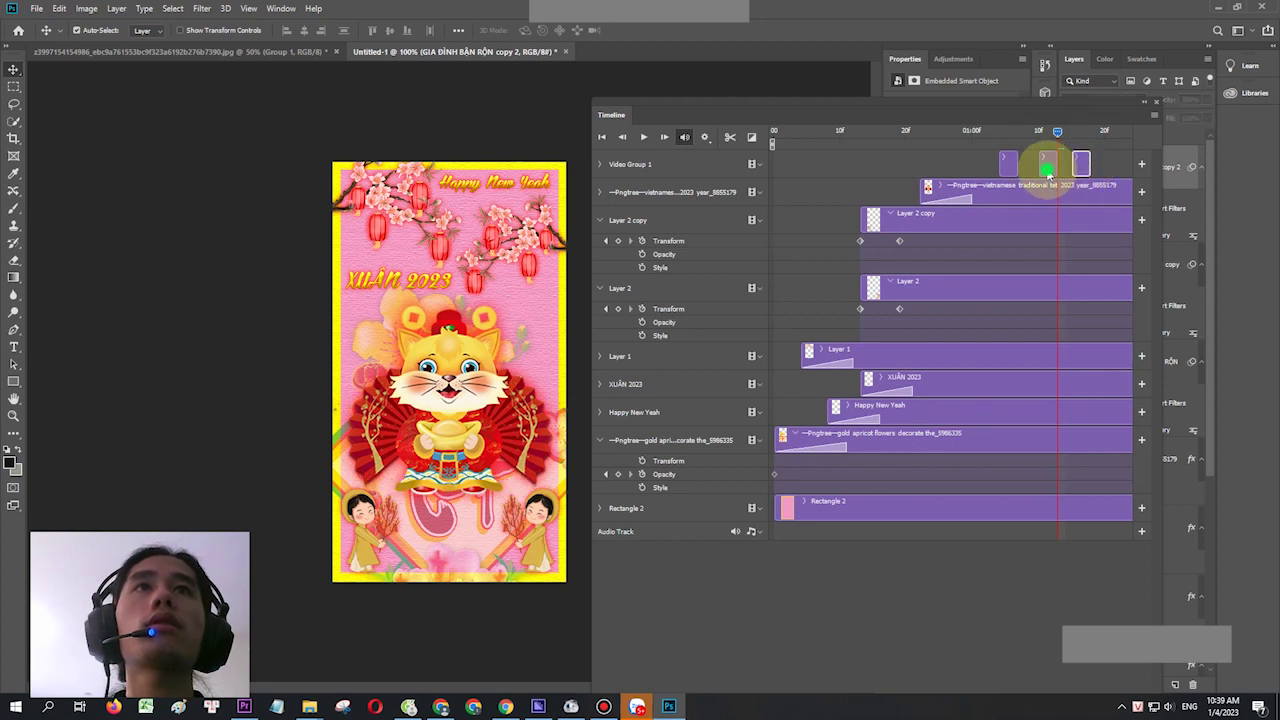
mouse_move(1043, 167)
left_mouse_down()
mouse_move(1122, 164)
mouse_move(1063, 167)
left_mouse_up()
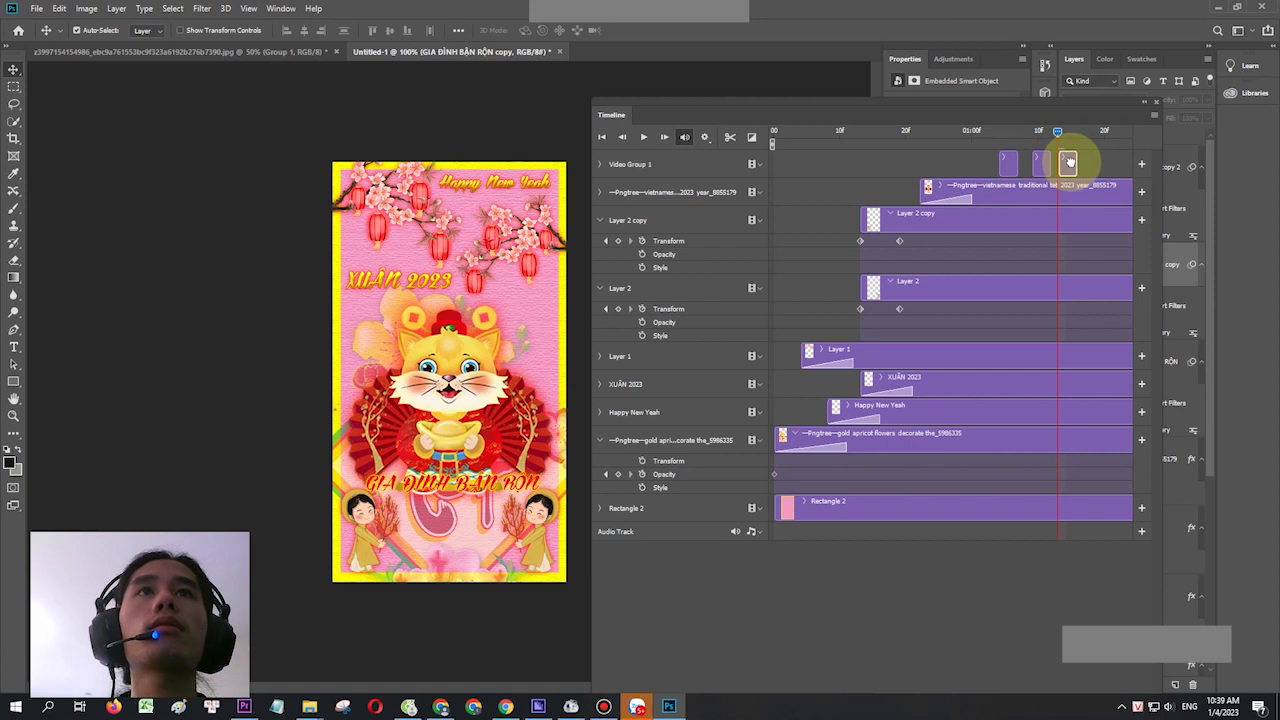
left_click(1068, 162)
left_click_drag(1040, 134, 1026, 134)
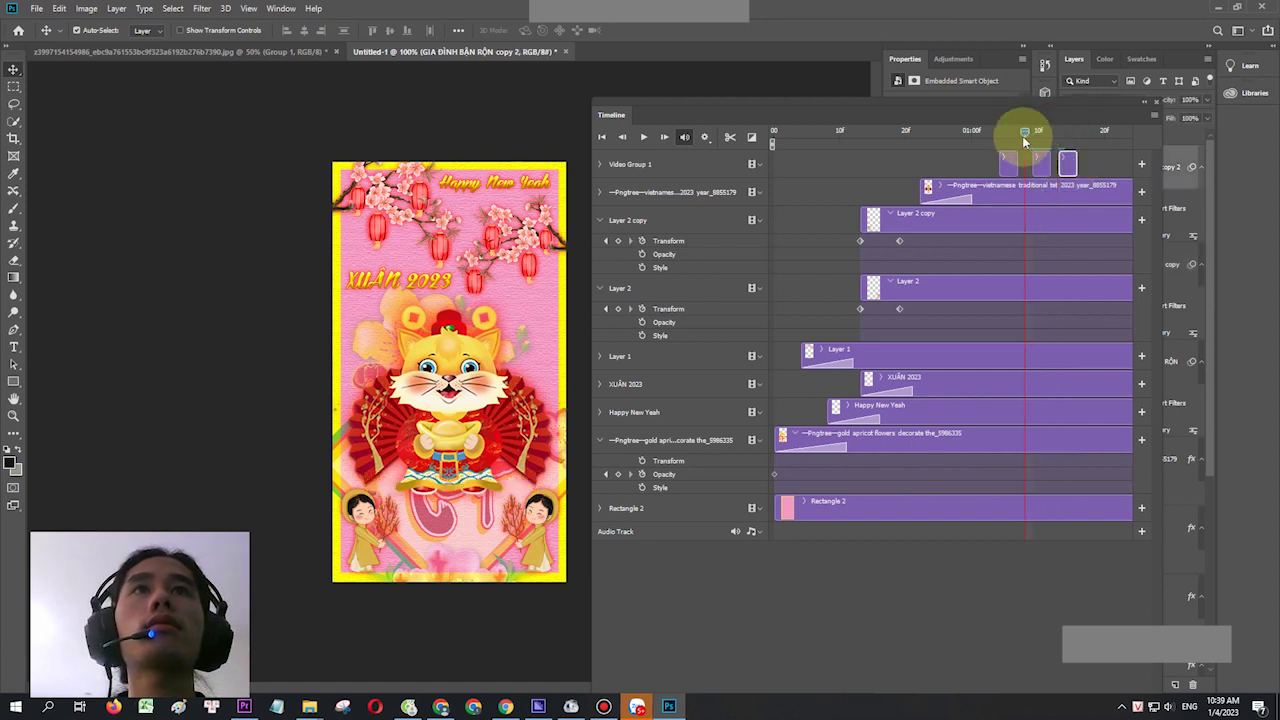
left_click(1036, 164)
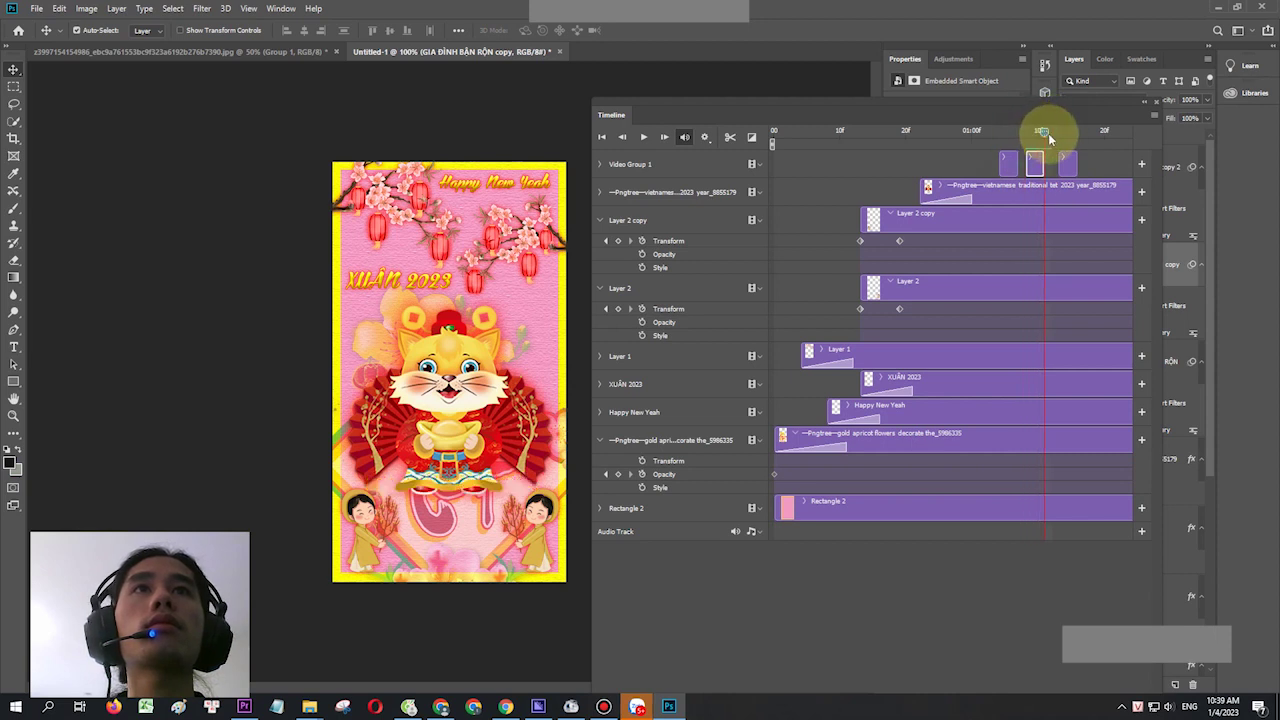
Check the rightmost text piece, undo the last move, and shift a text clip much earlier
left_click(1050, 131)
left_click(1060, 162)
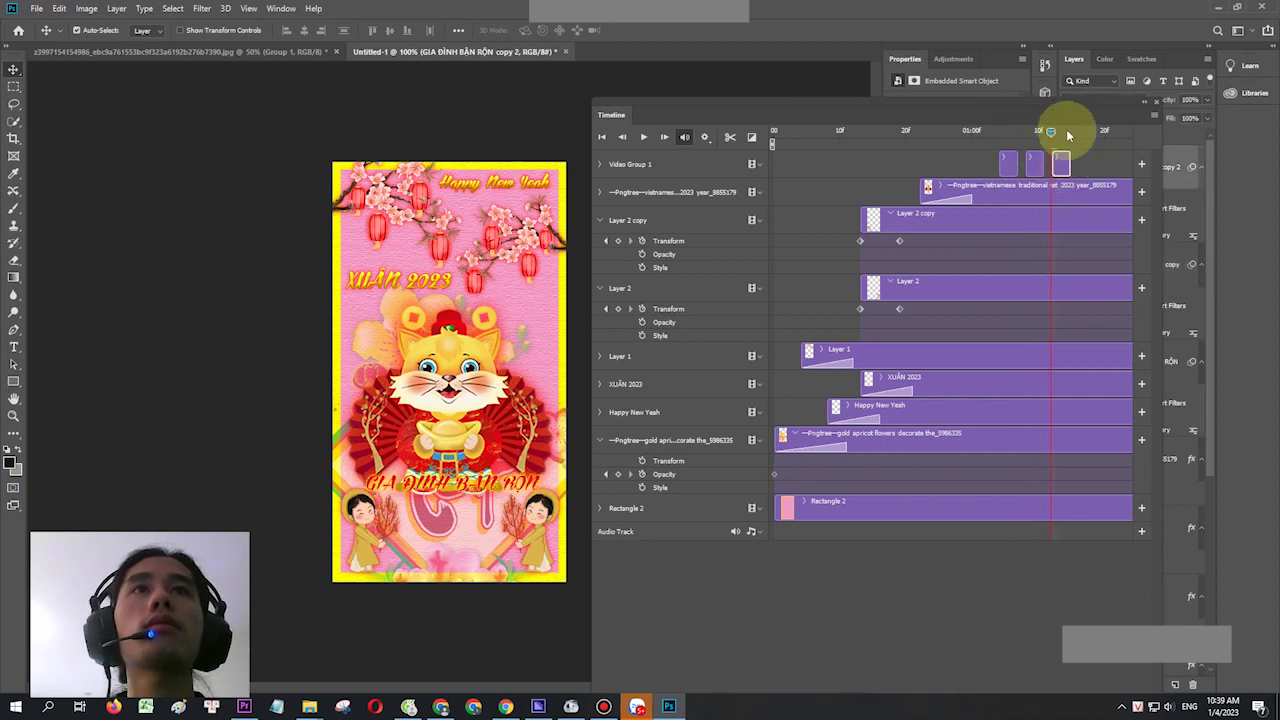
left_click_drag(1064, 131, 1098, 169)
left_click(1062, 163)
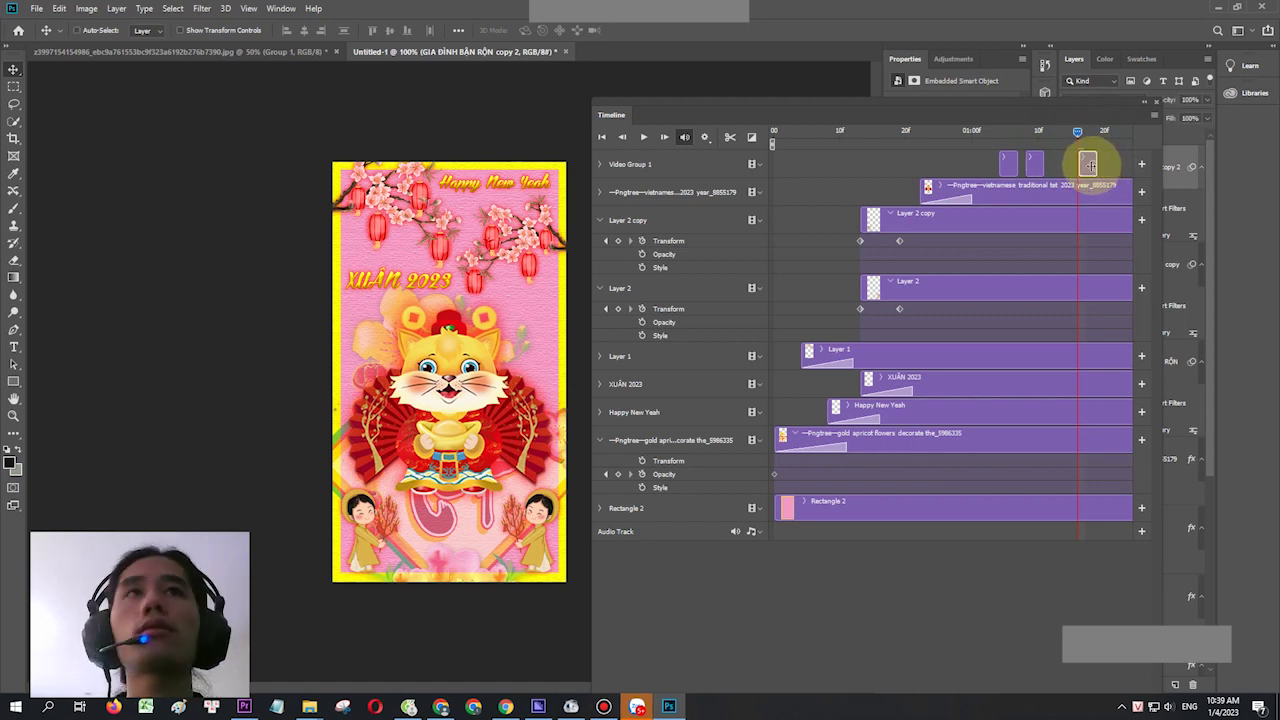
key("ctrl+z")
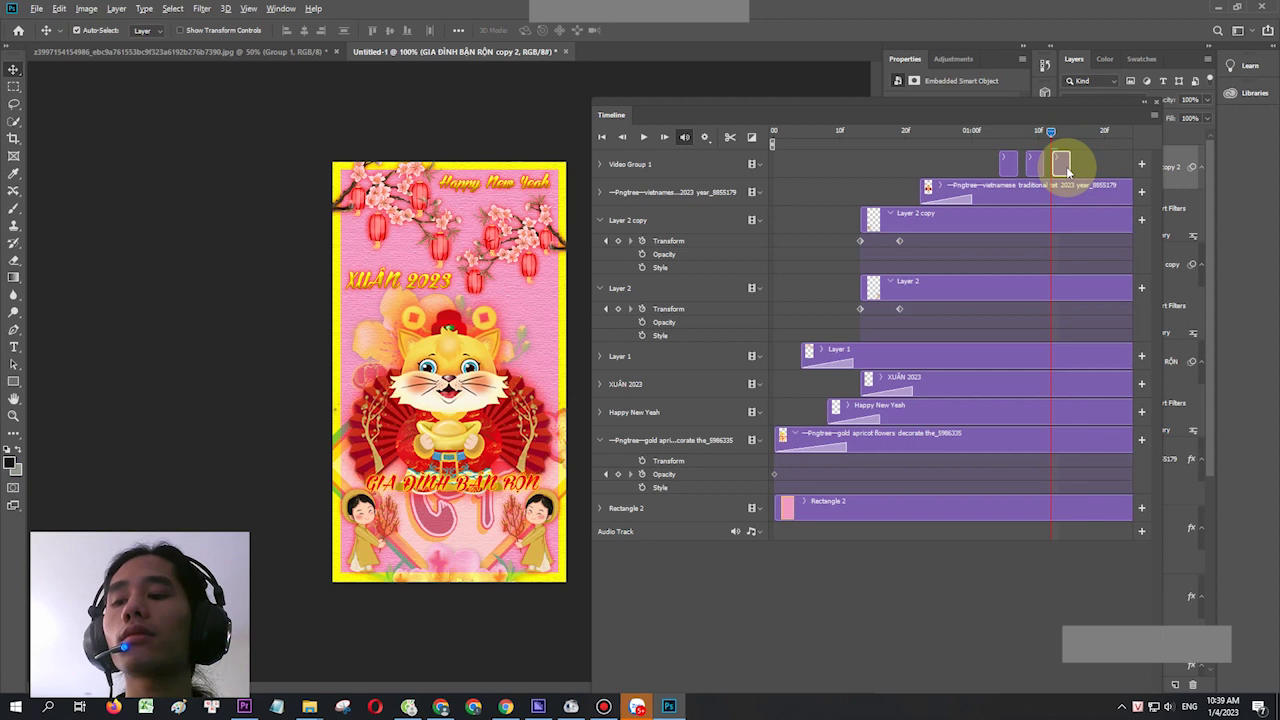
mouse_move(1066, 168)
left_mouse_down()
mouse_move(835, 168)
mouse_move(846, 174)
left_mouse_up()
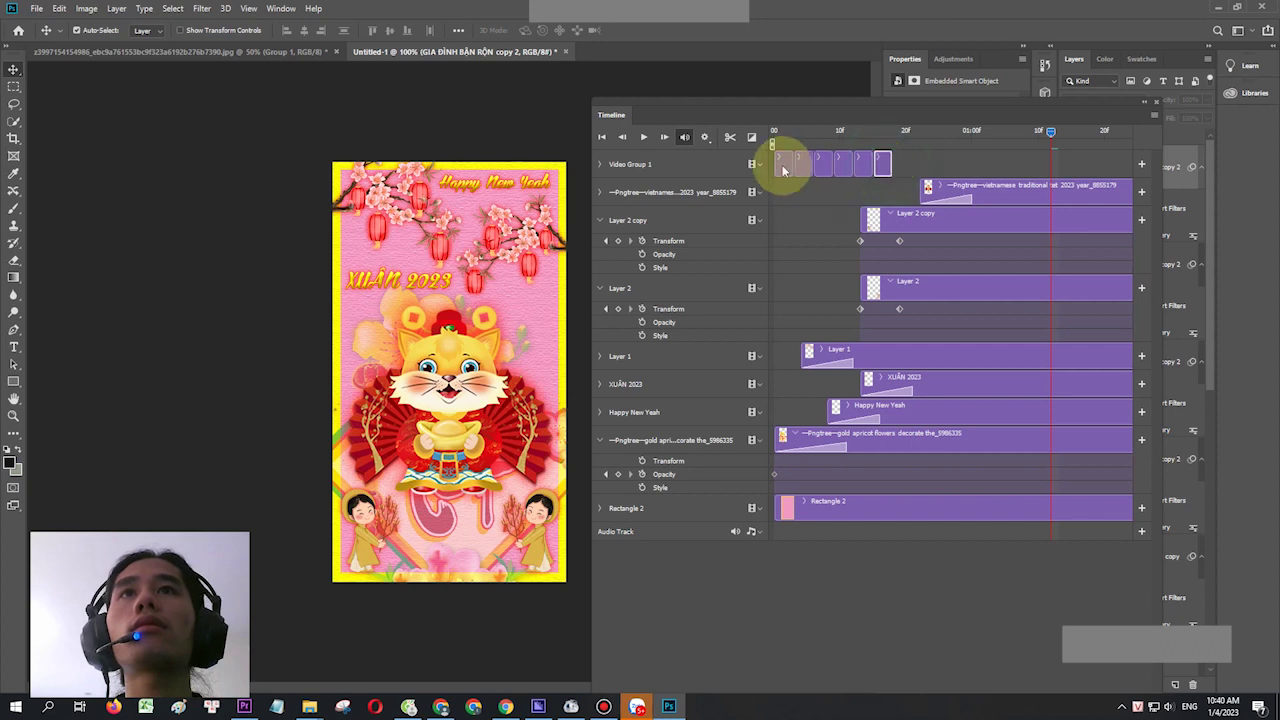
Move the Video Group 1 text clips to just after 01:00f and scrub to verify
left_click_drag(884, 170, 1024, 168)
left_click(1094, 163, "shift")
mouse_move(1024, 163)
left_mouse_down()
mouse_move(1036, 163)
mouse_move(1017, 133)
mouse_move(1030, 157)
left_mouse_up()
left_click_drag(1019, 133, 1043, 132)
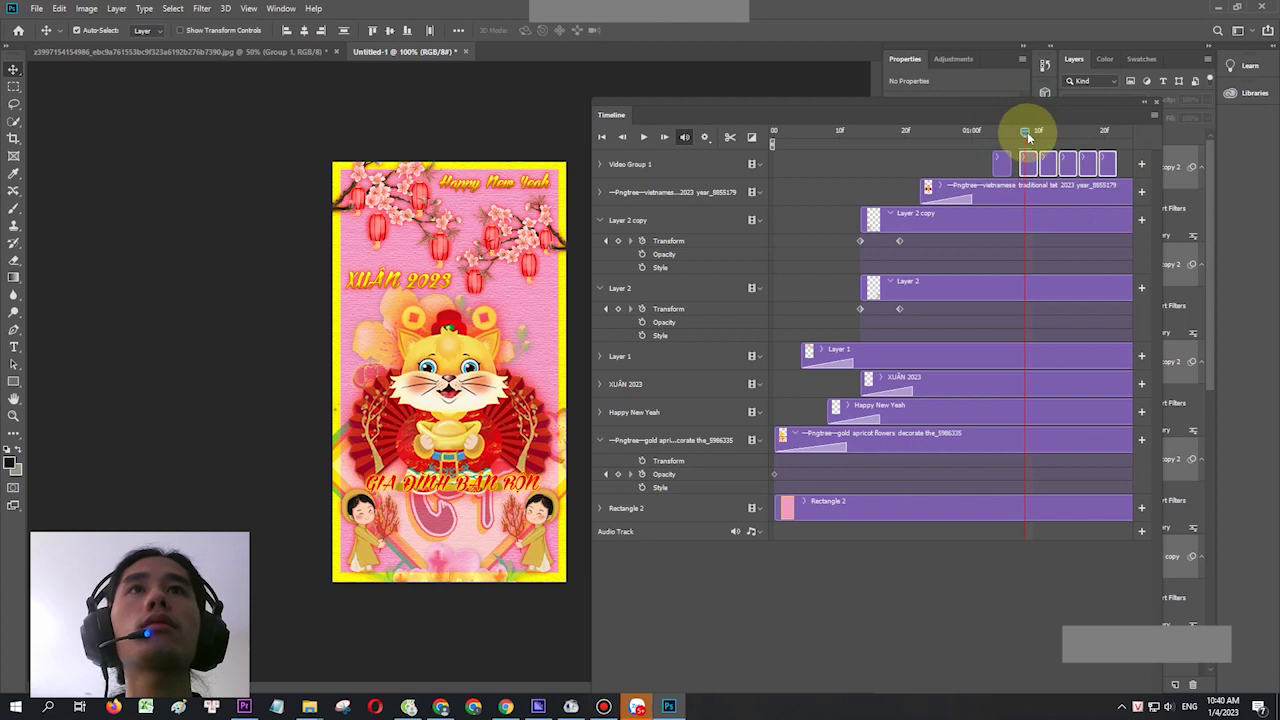
left_click(1050, 163)
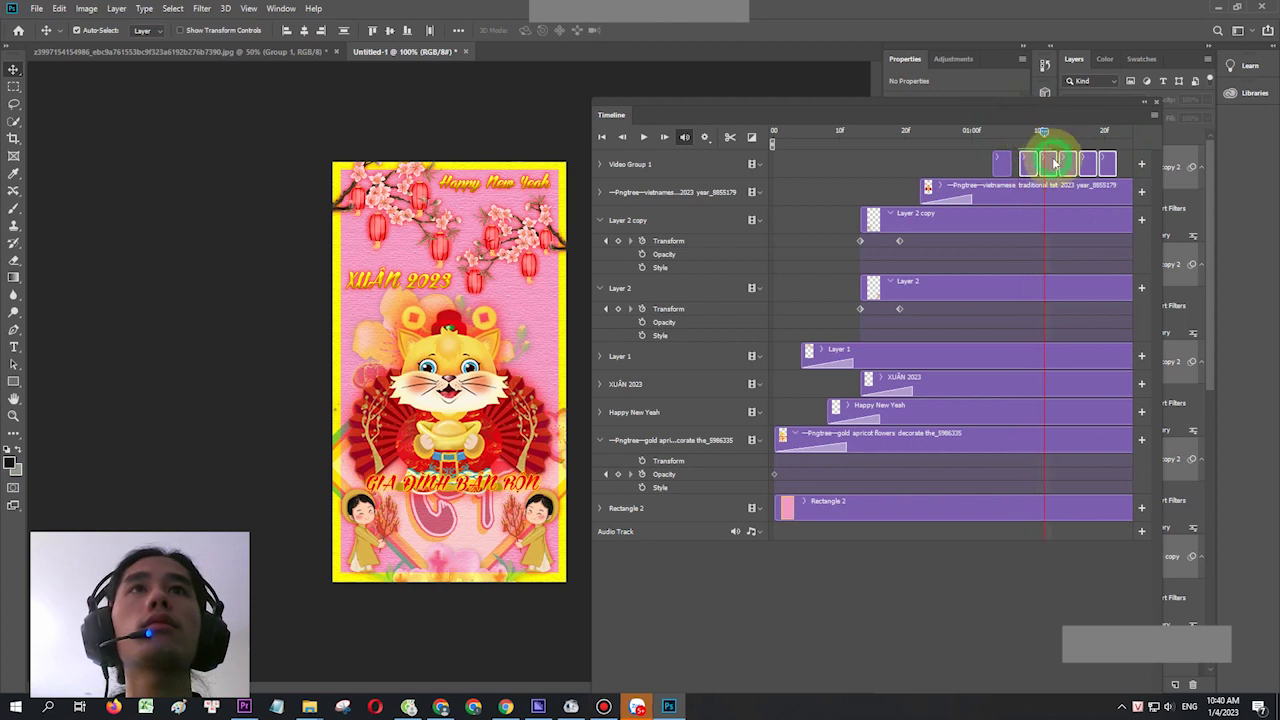
left_click(1094, 163)
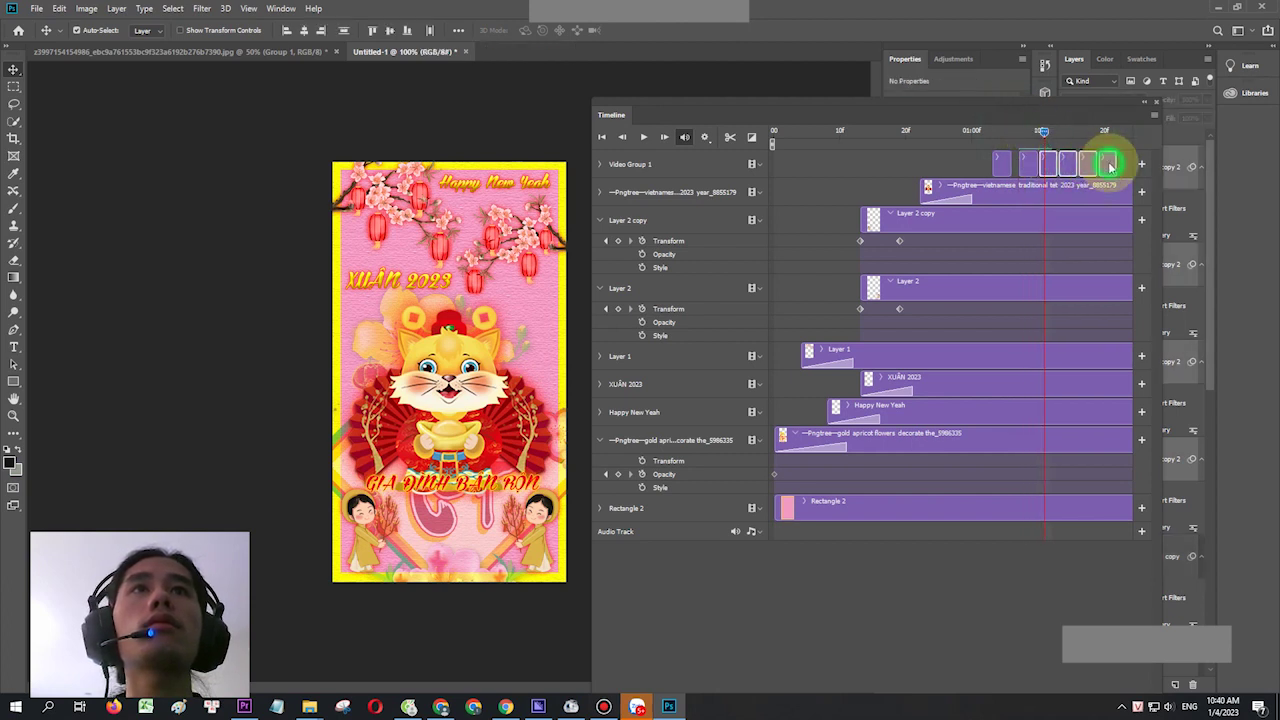